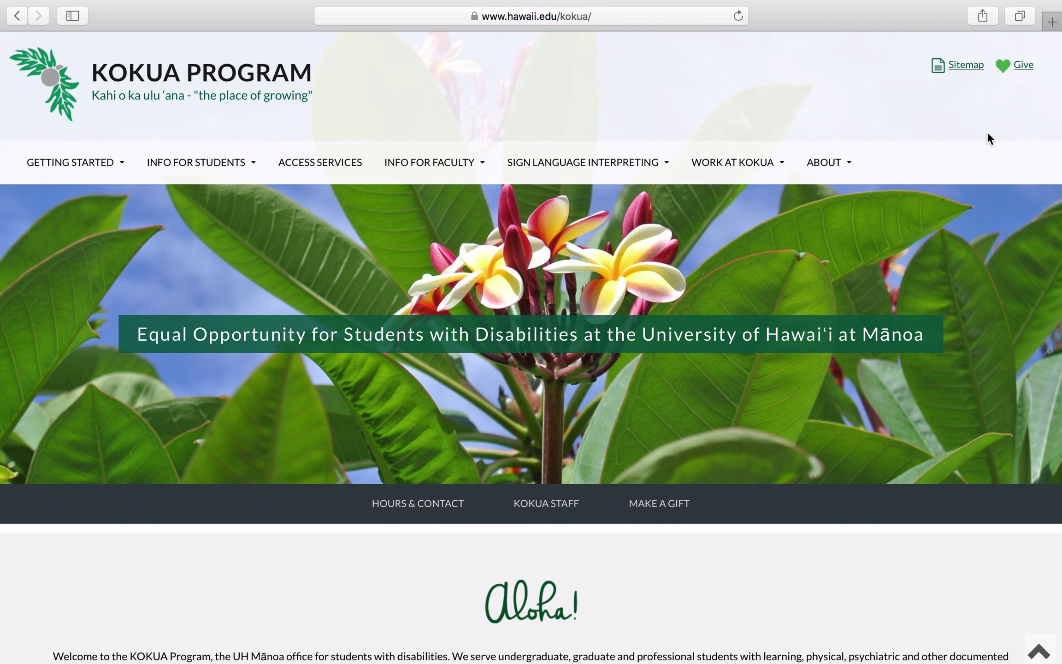
- Scroll the KOKUA homepage down to the Hours and Contact Info and KOKUA Staff sections
scroll(987, 134, "down", 10)
scroll(988, 132, "down", 7)
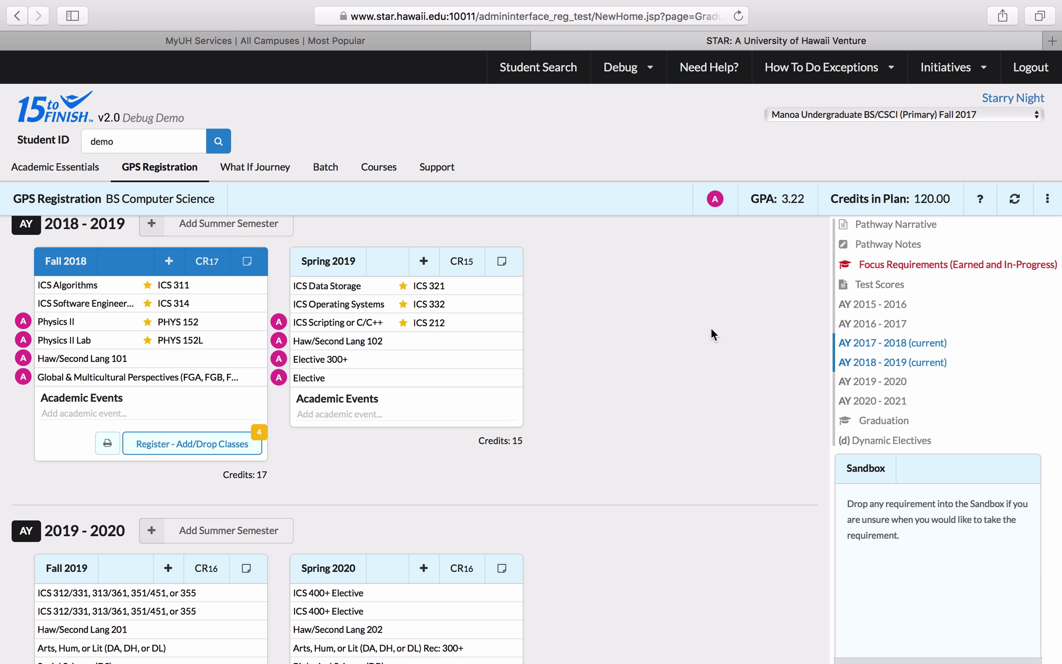
- Open the Fall 2018 Registration Checklist from Register - Add/Drop Classes
left_click(206, 449)
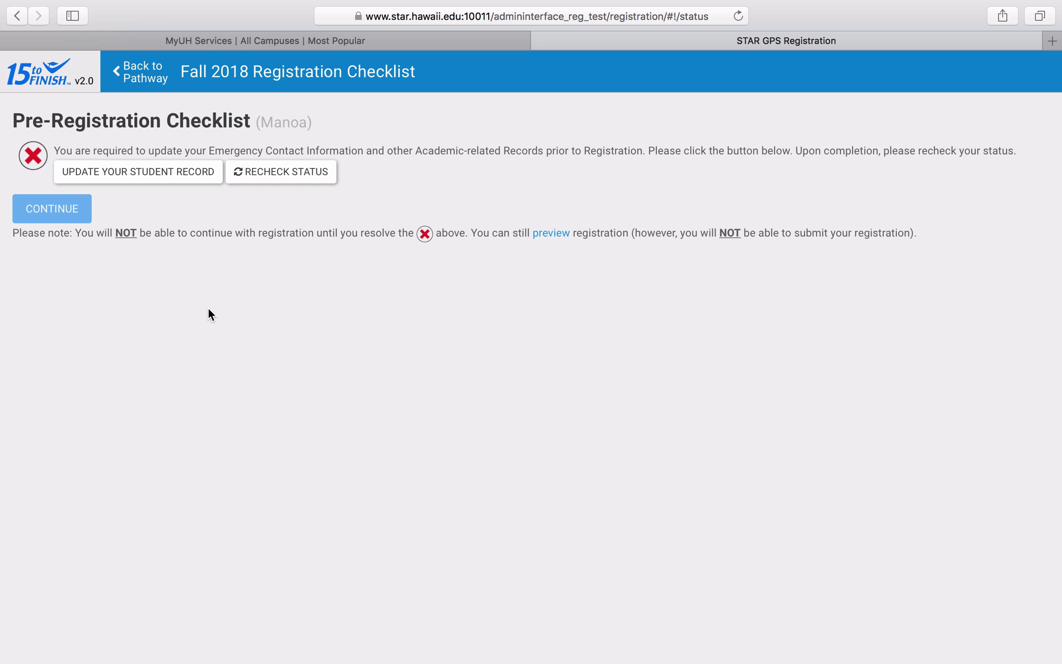
- Start a Preview Only registration for Fall 2018
left_click(549, 236)
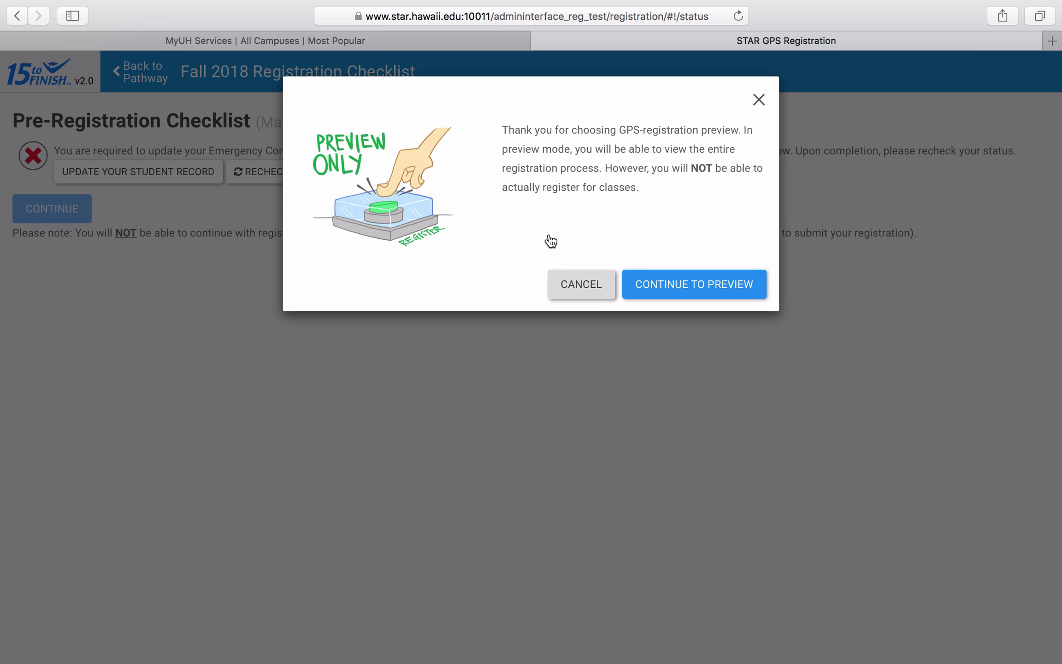
left_click(681, 282)
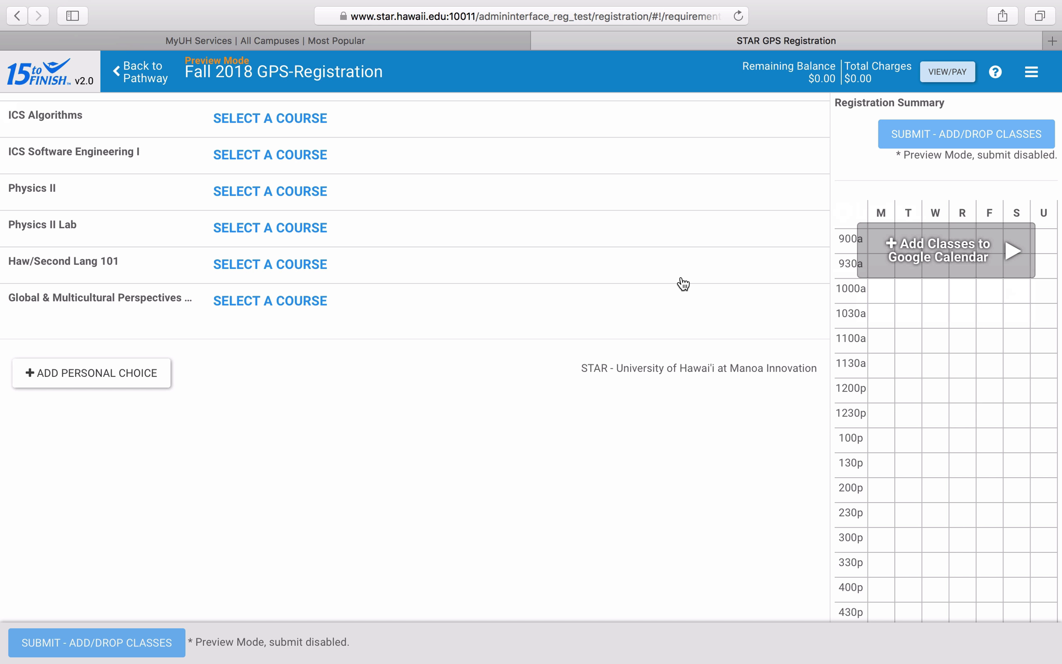
- Choose ICS 311 CRN 88624 (MW 5:00 PM) and ICS 314 CRN 88625 (TR 6:00 PM)
left_click(316, 119)
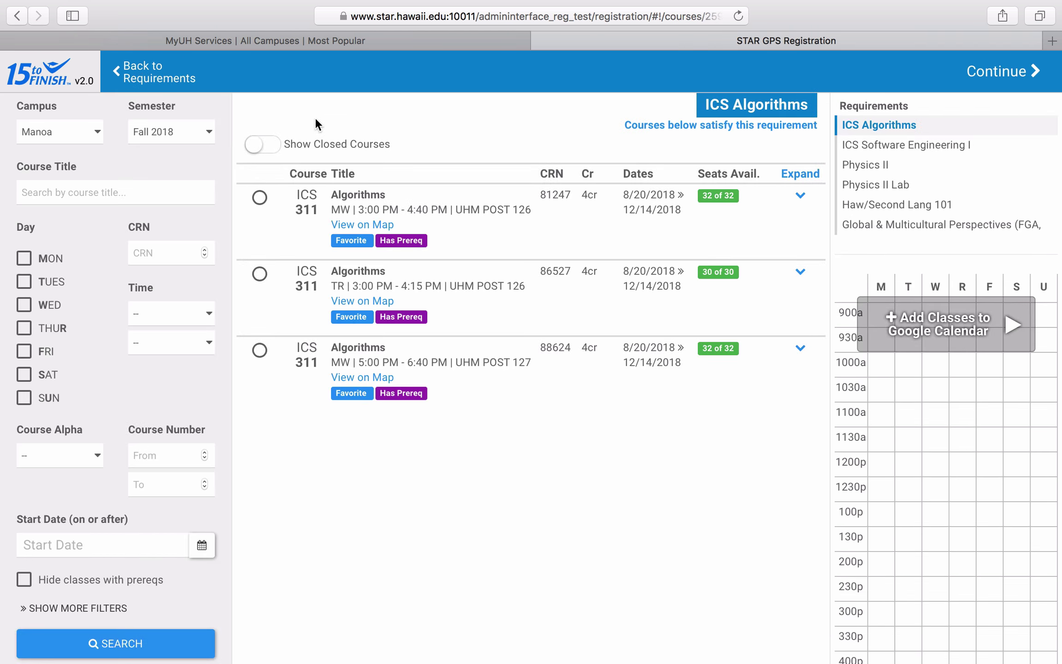
left_click(259, 350)
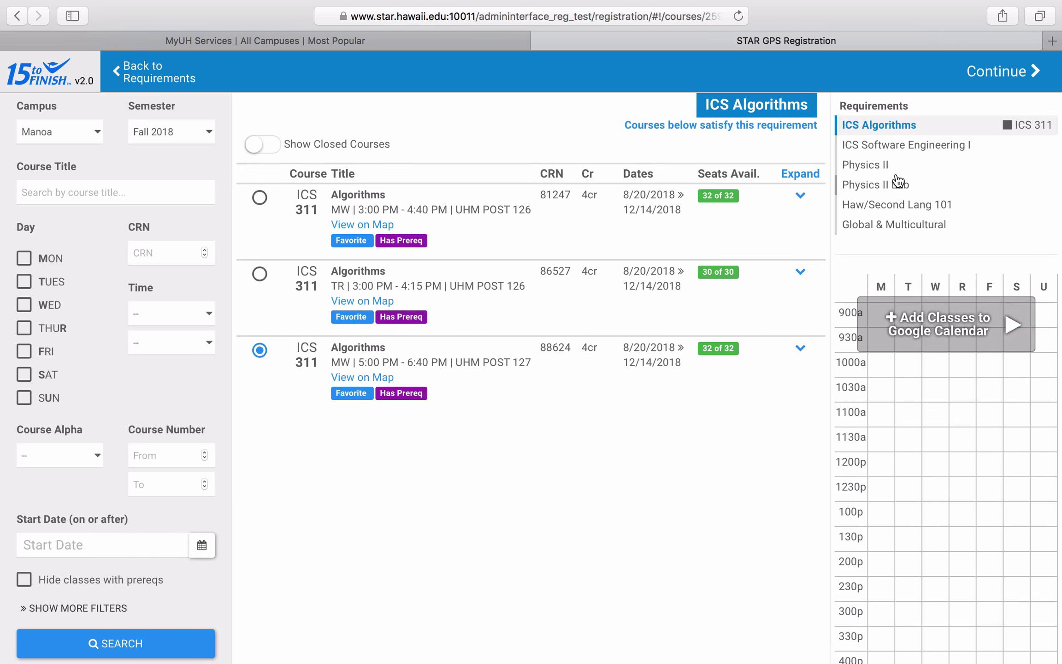
left_click(901, 146)
left_click(260, 352)
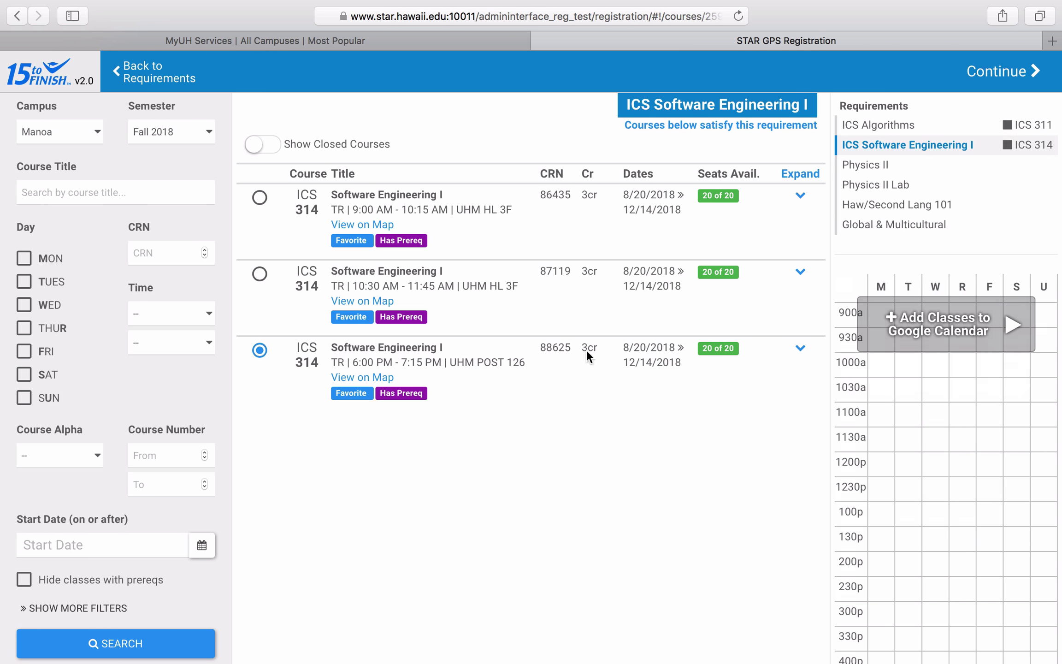
- Choose PHYS 152 CRN 81768 (MWF 12:30 PM), then list Haw/Second Lang 101 options
scroll(995, 467, "down", 5)
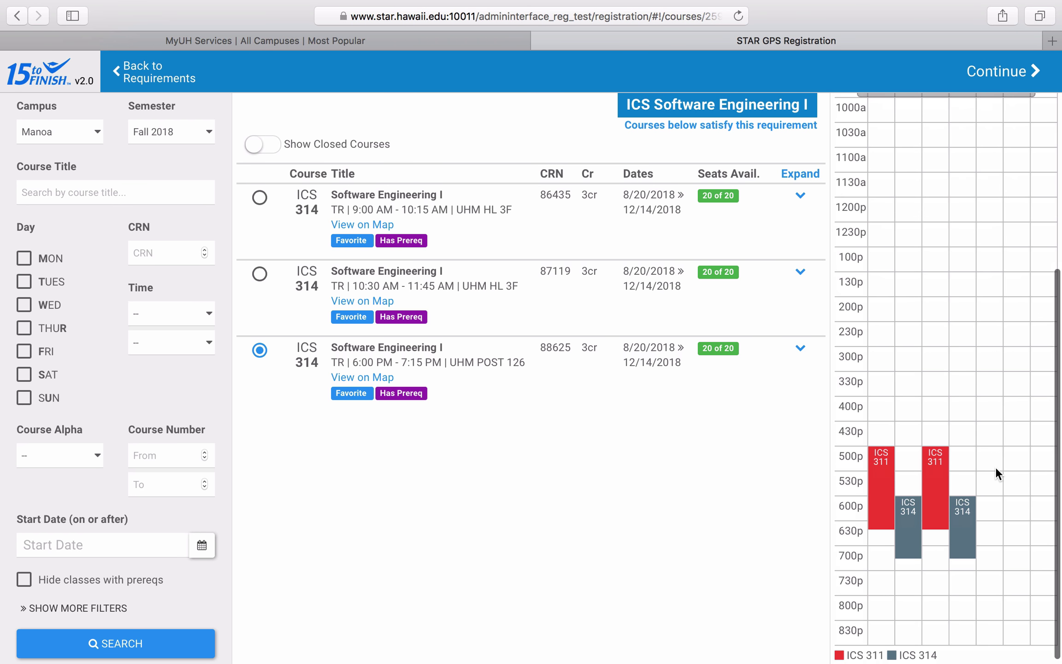
scroll(995, 466, "up", 5)
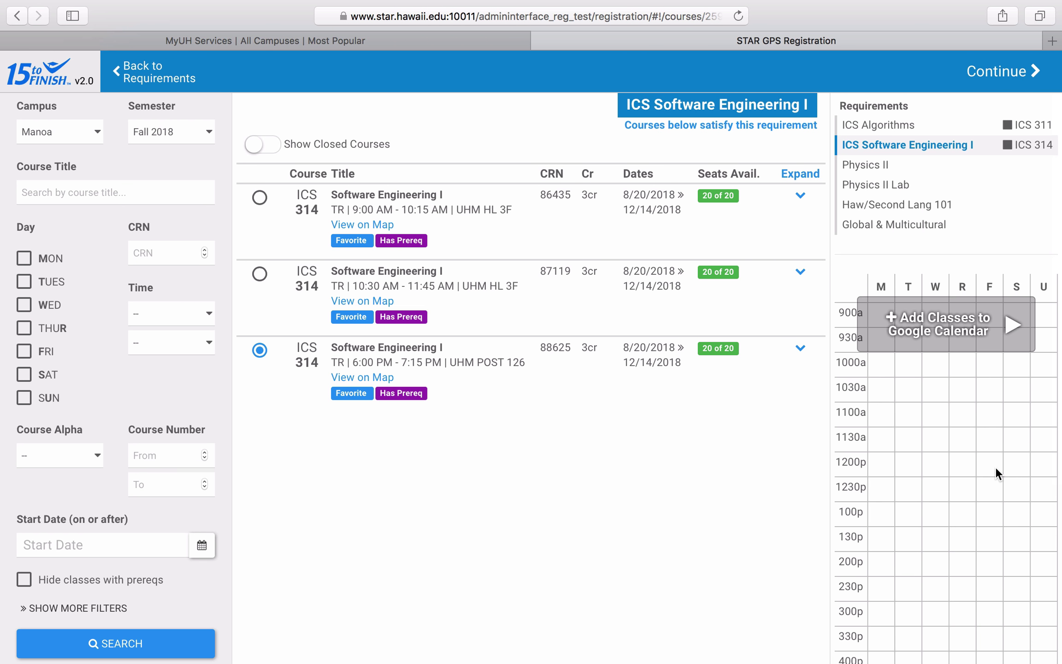
left_click(880, 163)
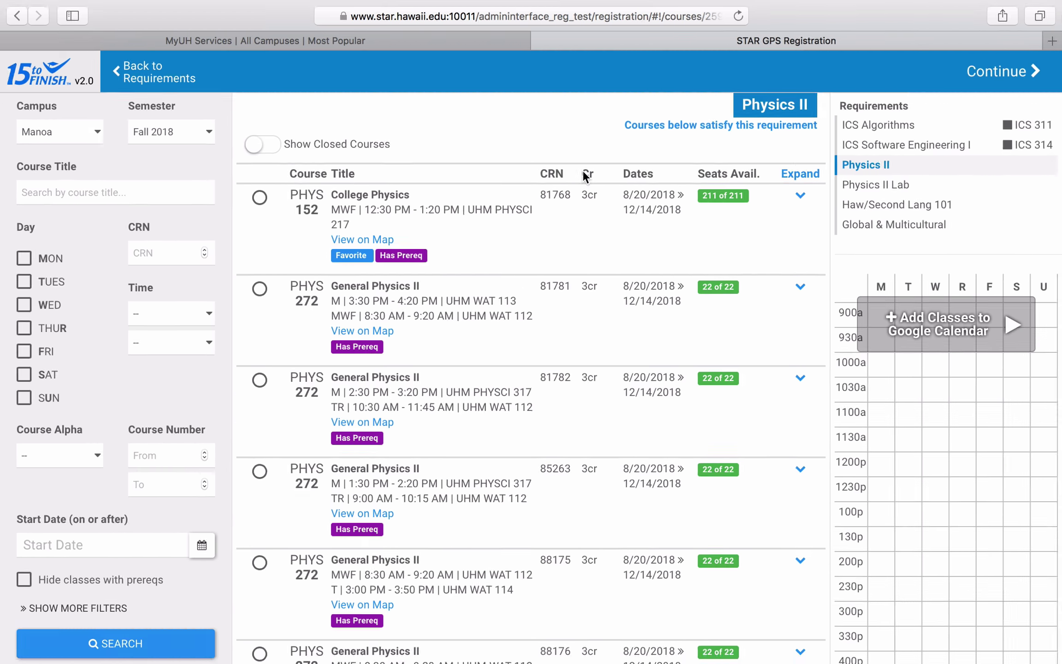
left_click(258, 199)
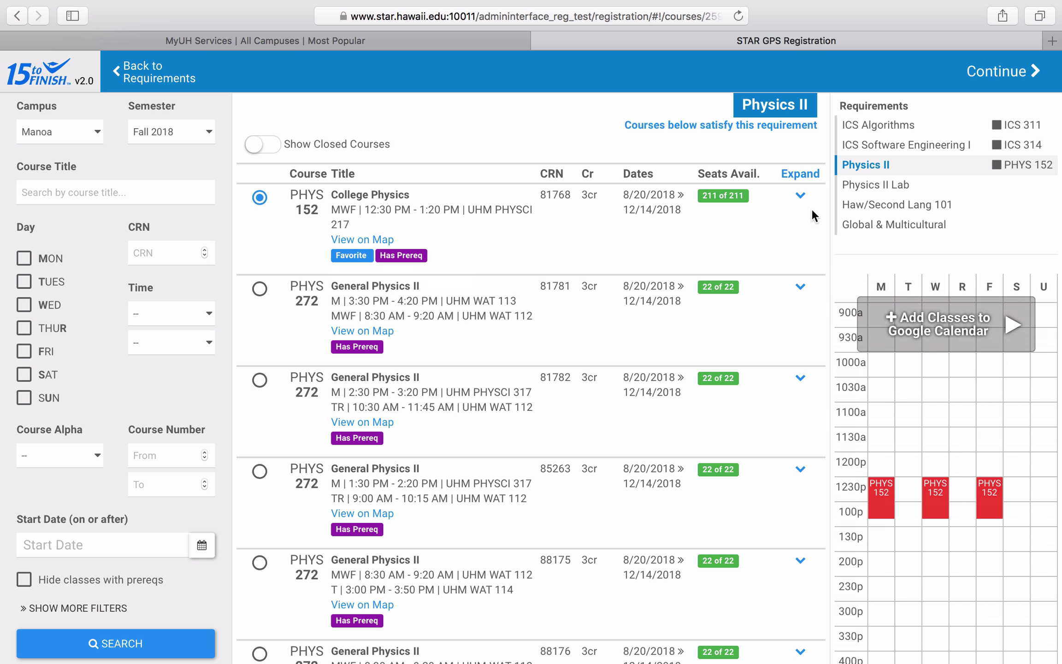
left_click(872, 208)
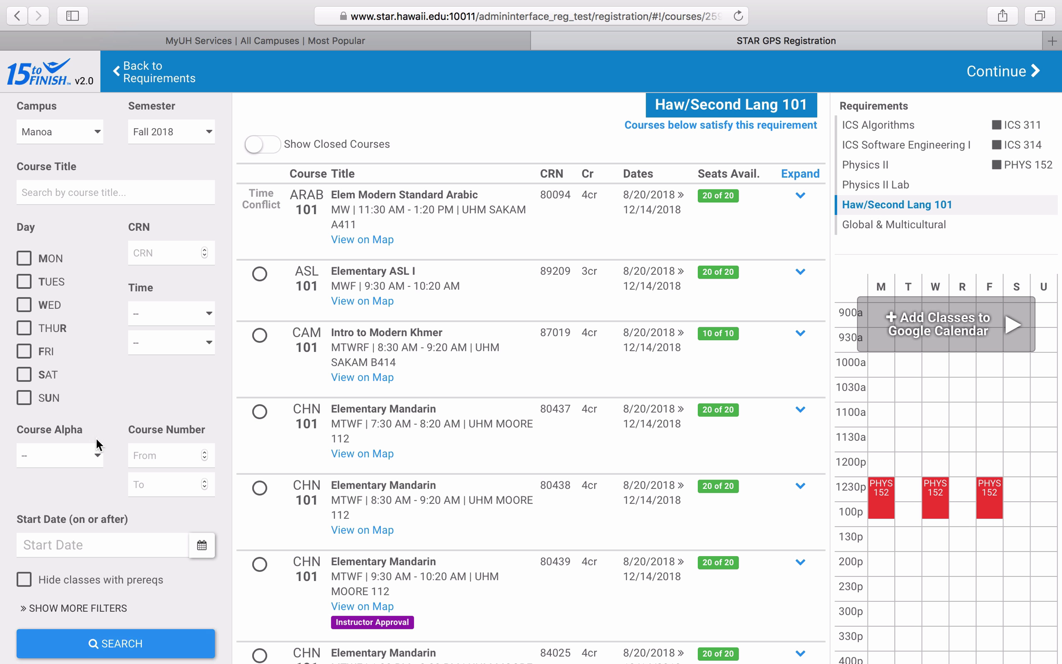
- Search SPAN courses, pick SPAN 101 CRN 82029 (MWF 1:30 PM), then list Global & Multicultural courses
left_click(64, 455)
type("sp")
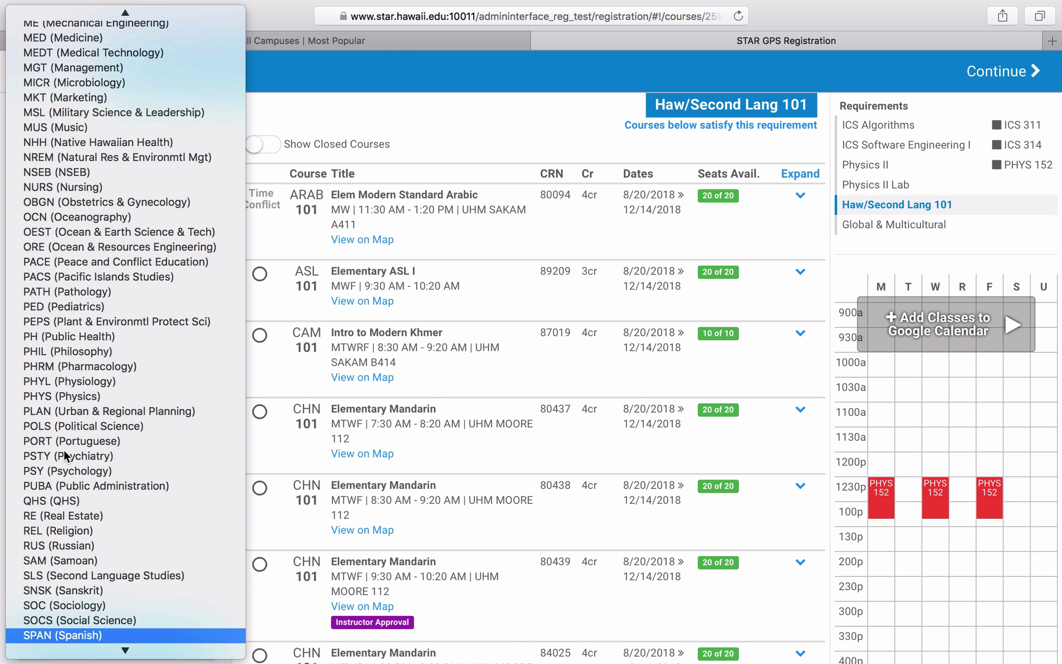
key("Return")
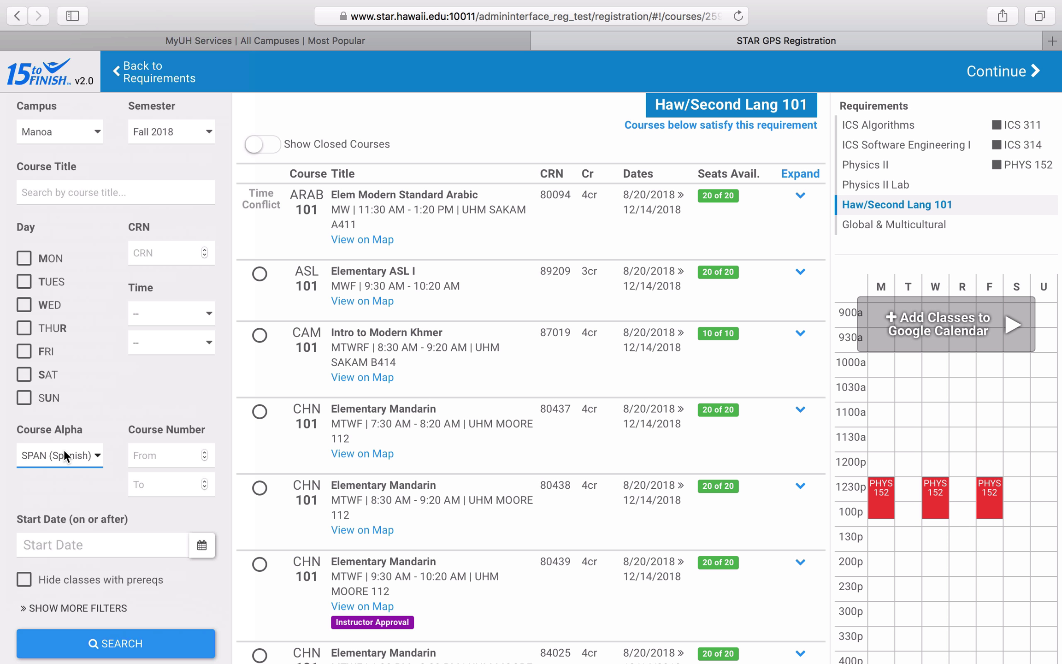
left_click(107, 642)
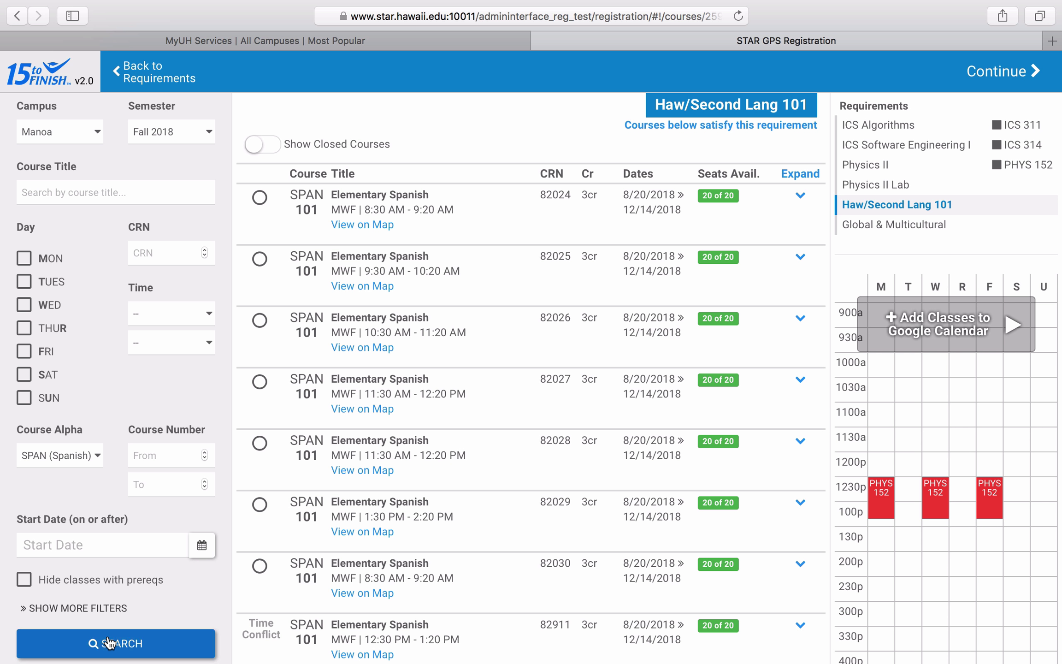
left_click(260, 505)
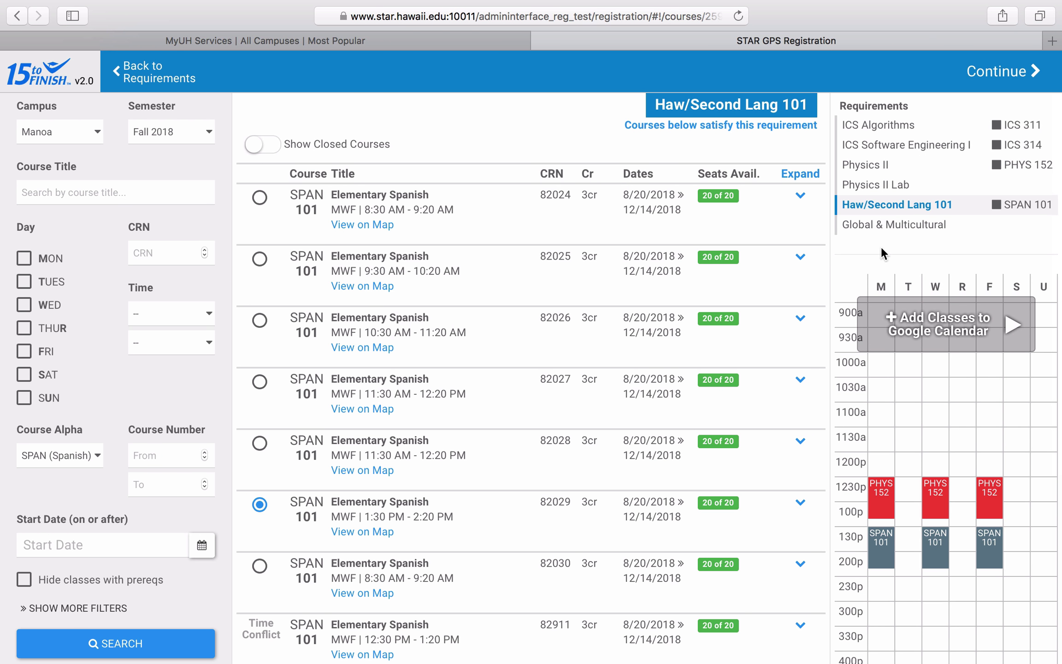
left_click(884, 226)
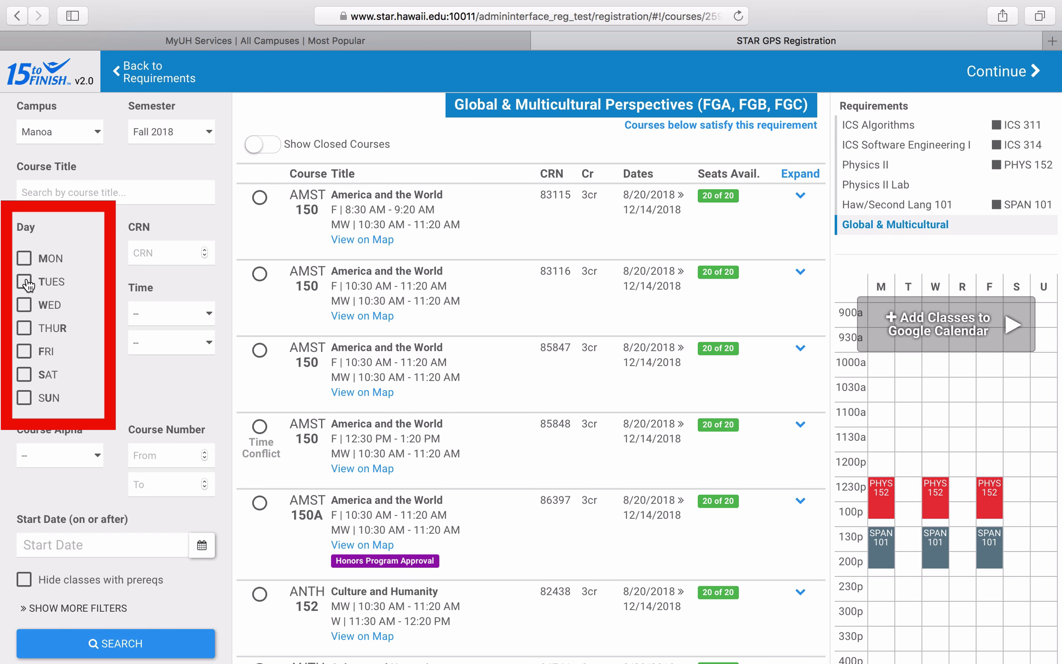
- Search Global & Multicultural courses for Tuesday/Thursday classes starting at 1:30p or later
left_click(24, 282)
left_click(25, 328)
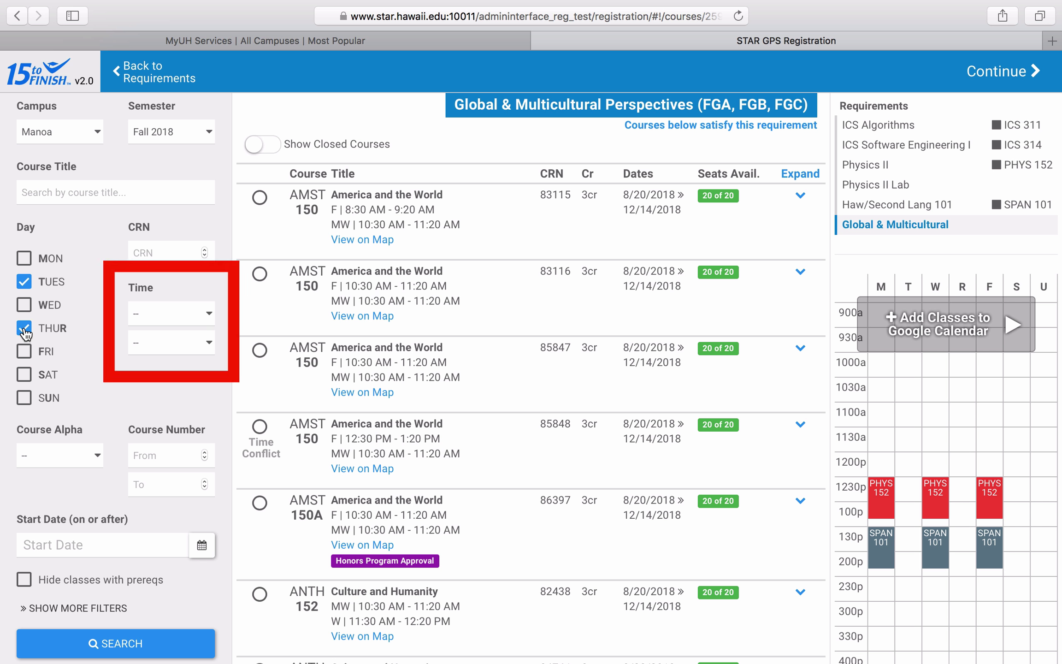
left_click(169, 314)
left_click(156, 552)
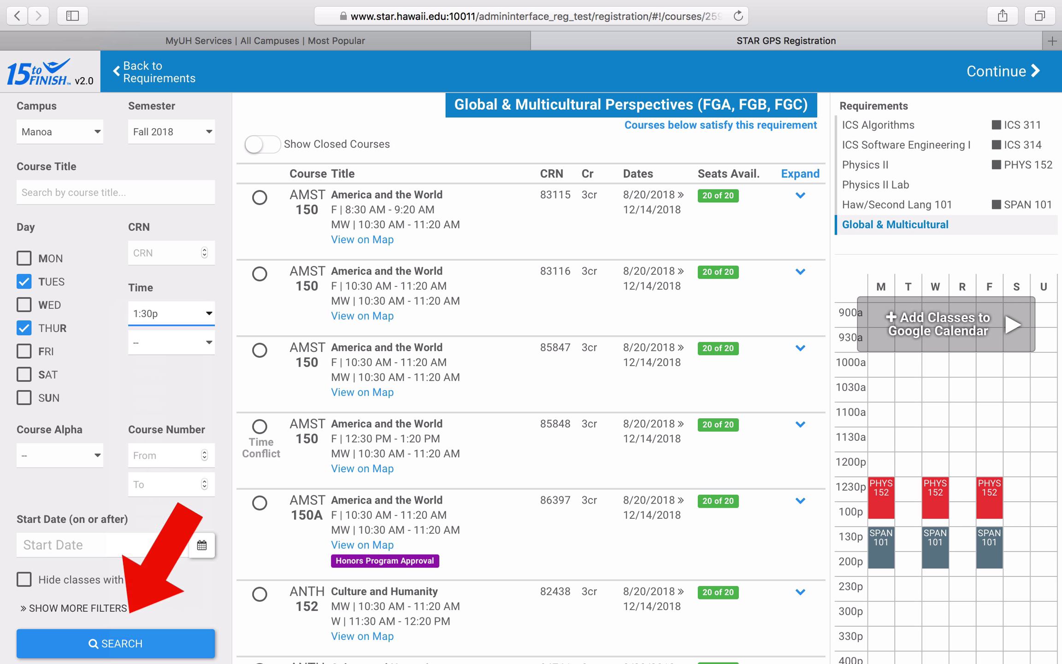
left_click(152, 647)
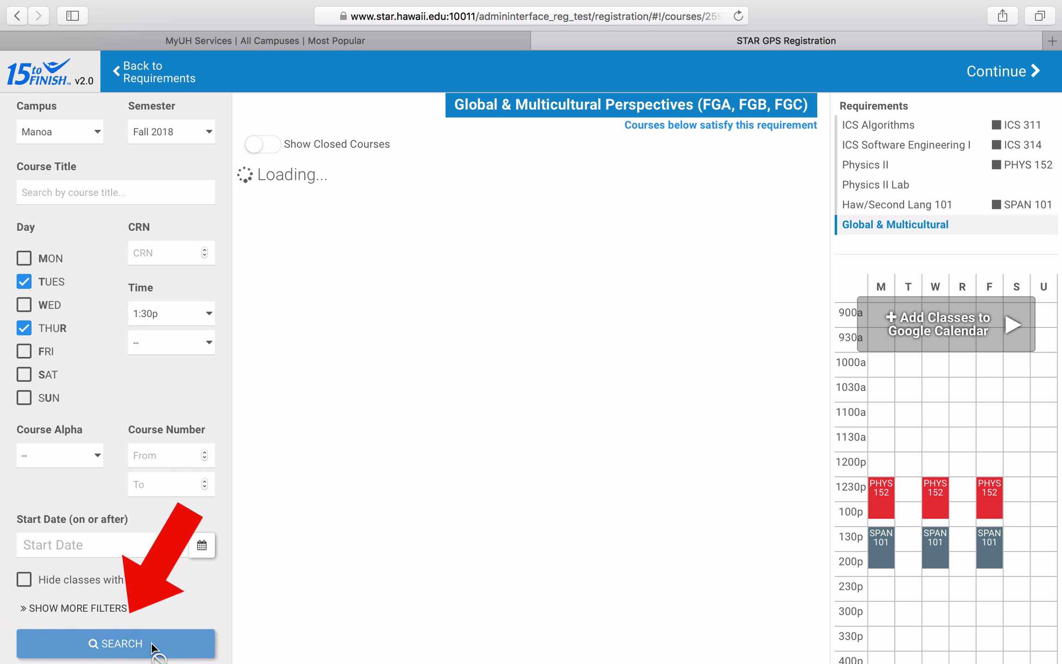
- Rerun the search with Saturday added, then again with Saturday removed
left_click(25, 376)
left_click(141, 649)
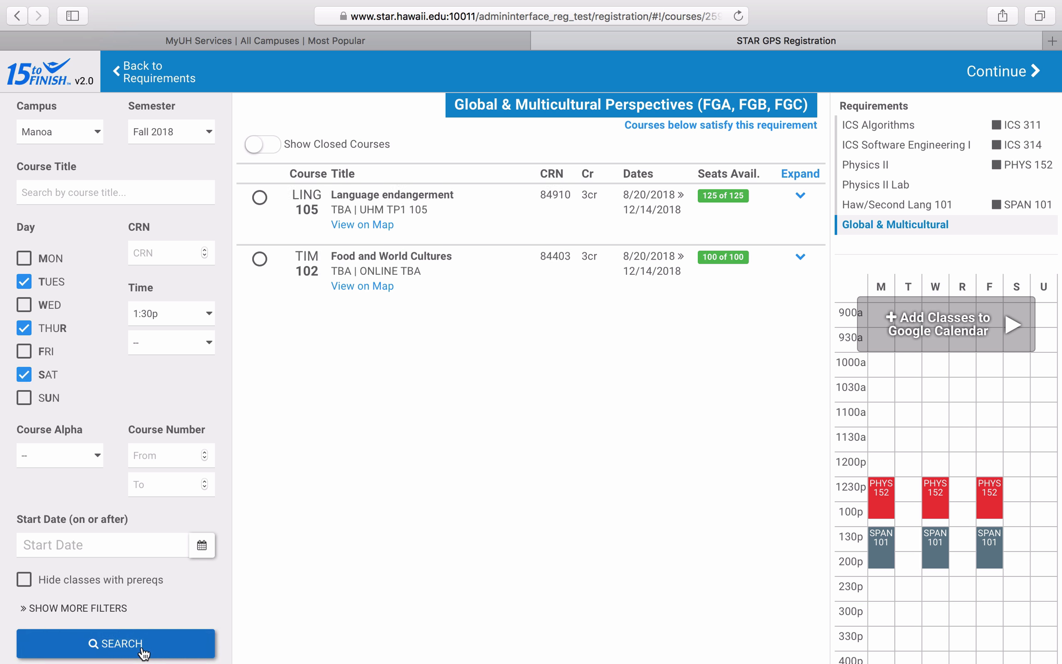
left_click(24, 375)
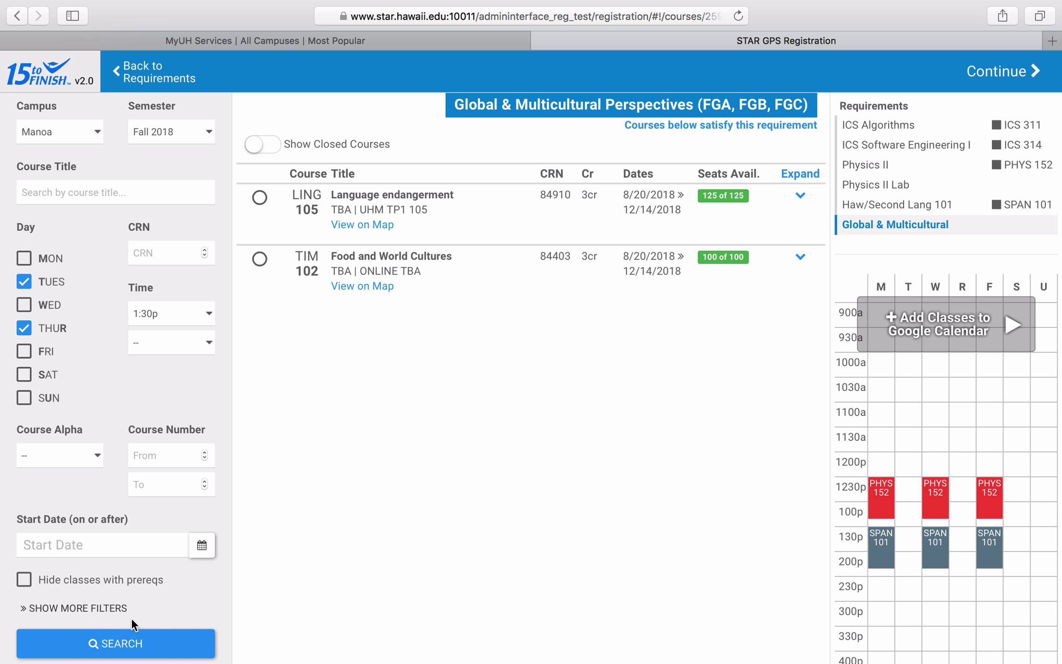
left_click(123, 644)
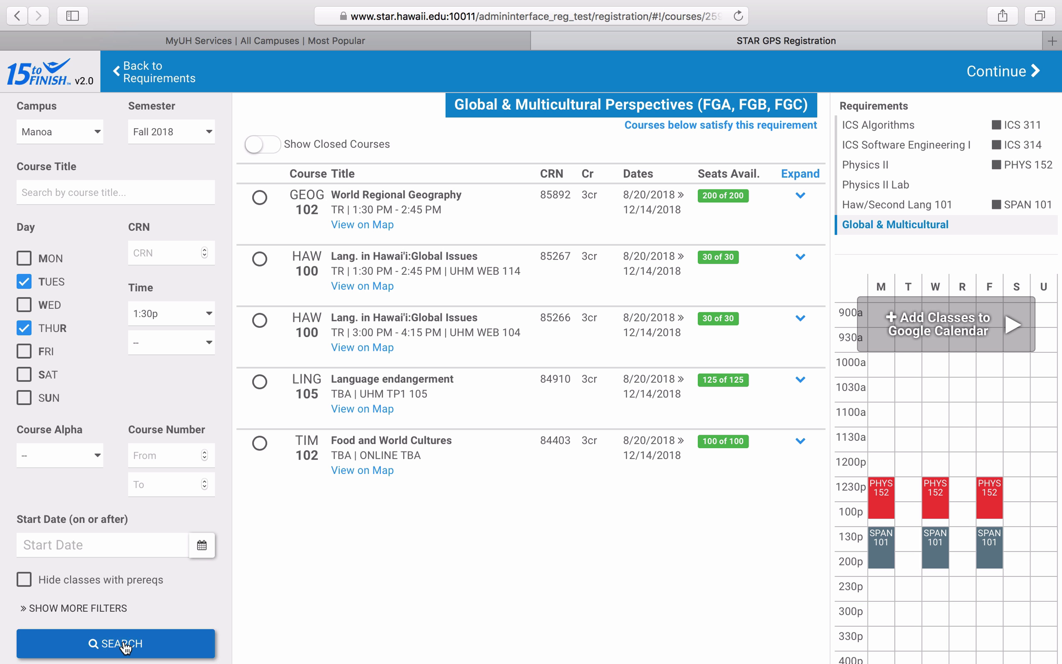
- Search with no start-time limit, then restore the 1:30p start time and search again
left_click(184, 313)
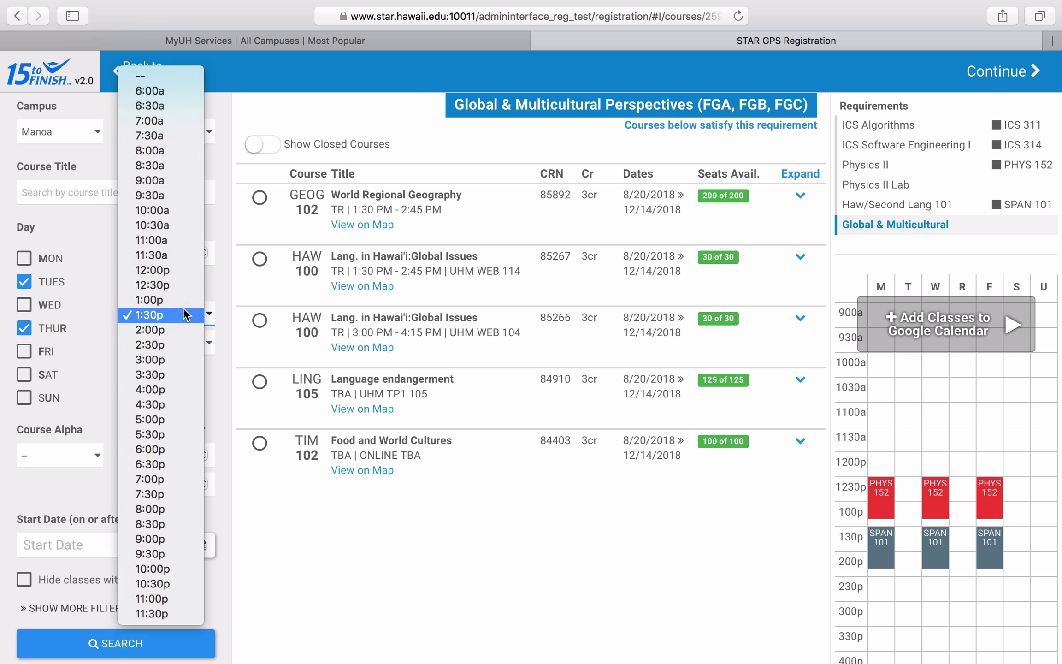
left_click(177, 75)
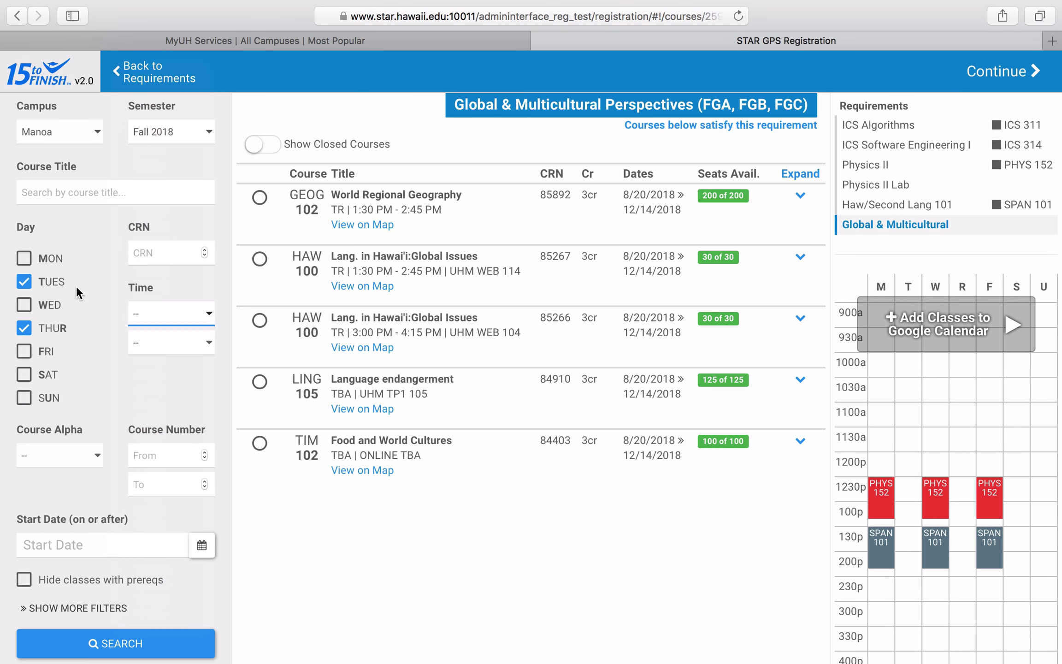
left_click(143, 642)
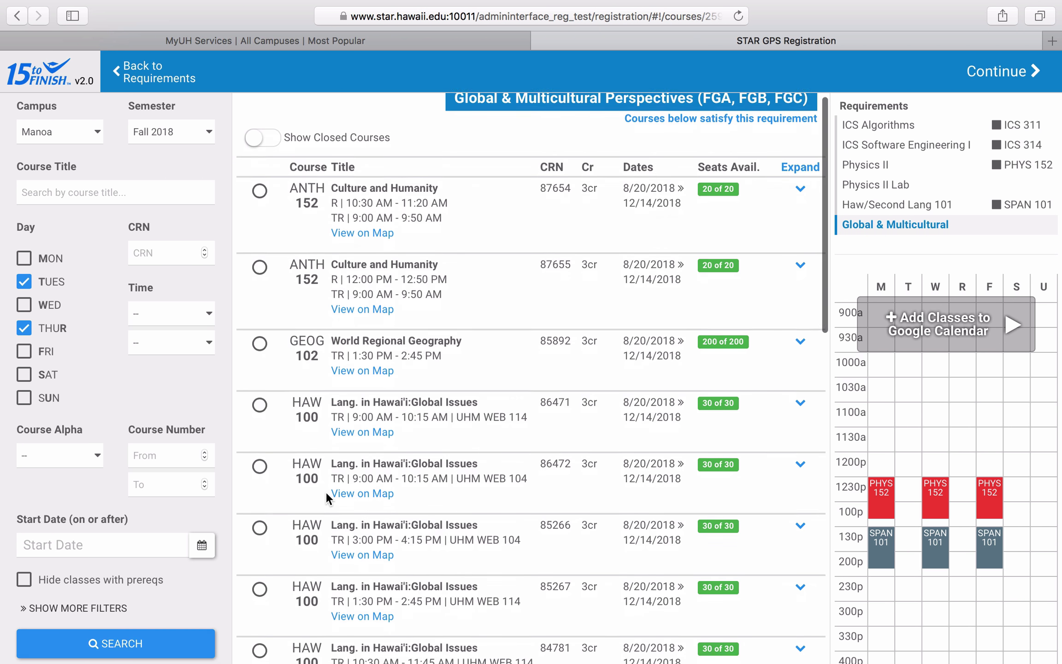
scroll(326, 491, "down", 10)
scroll(326, 491, "up", 8)
scroll(325, 491, "up", 3)
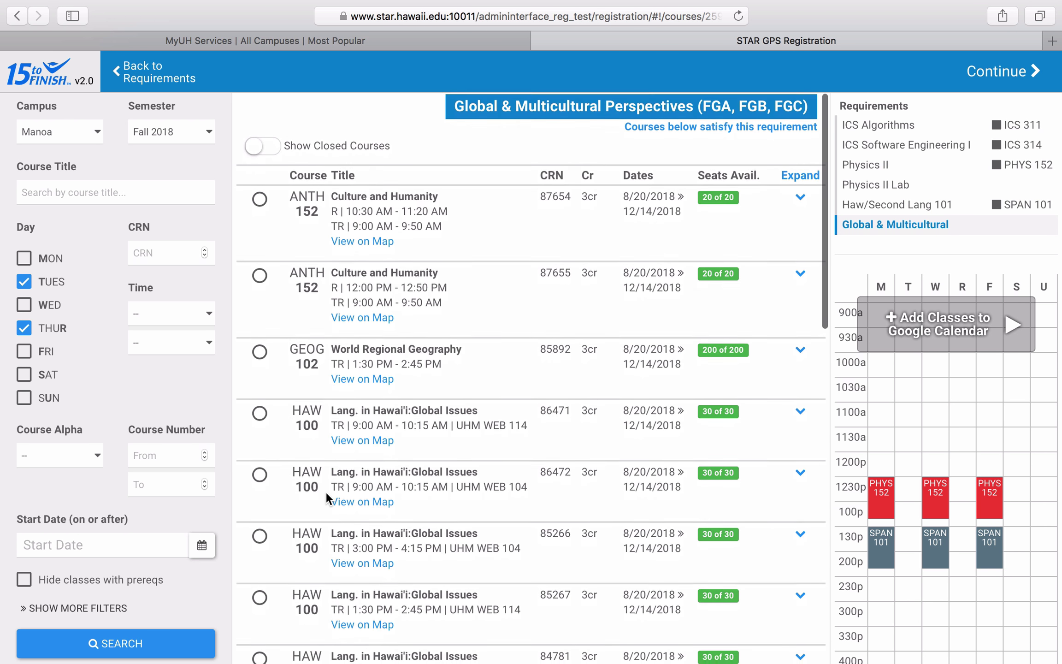
left_click(167, 314)
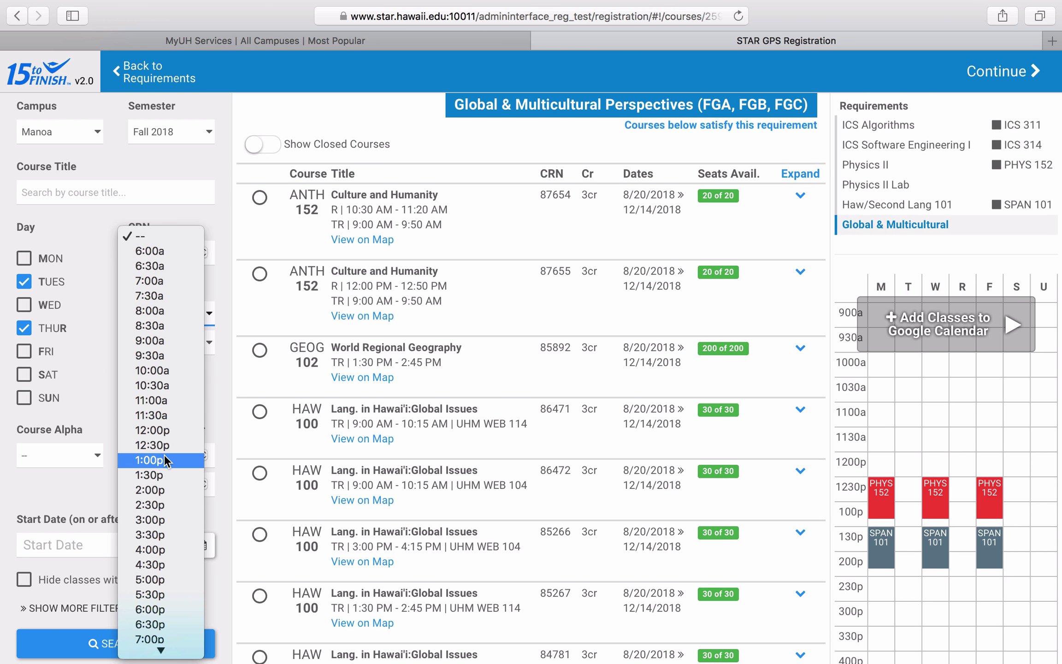
left_click(160, 477)
left_click(134, 641)
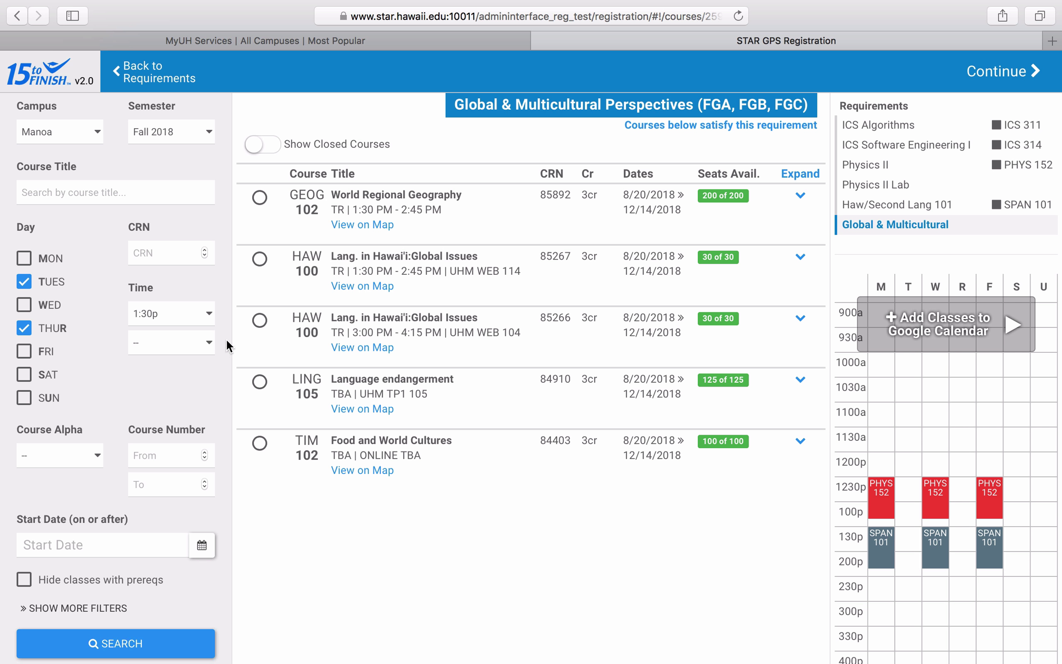
- Add HAW 100 CRN 85266 (TR 3:00–4:15 PM) and check its blocks on the weekly calendar
left_click(259, 321)
scroll(952, 503, "down", 5)
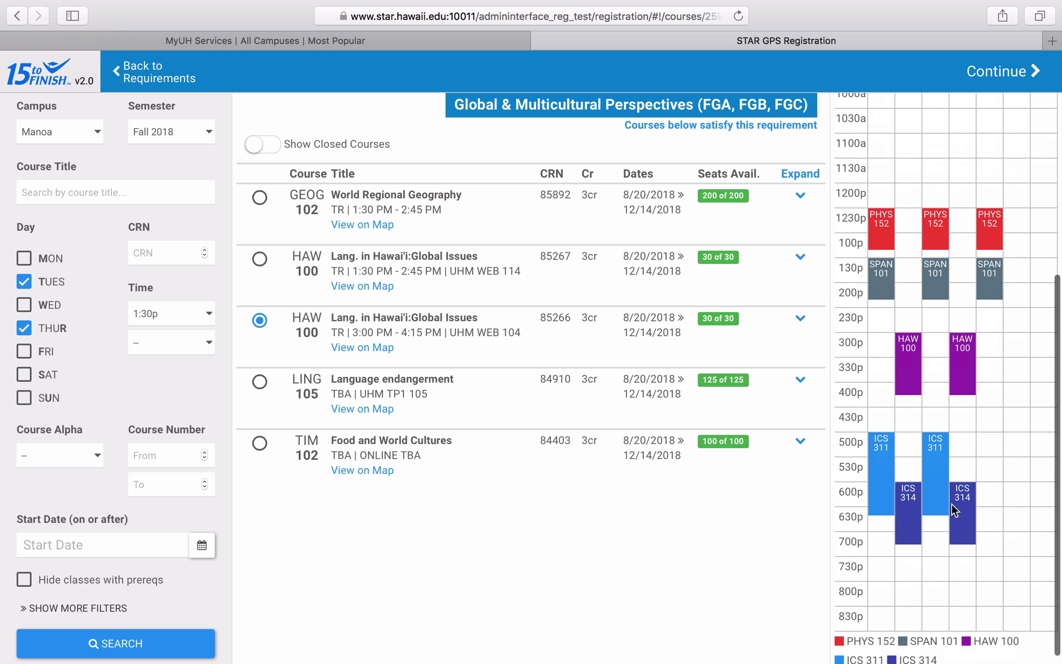
scroll(1007, 475, "up", 2)
scroll(1008, 475, "up", 3)
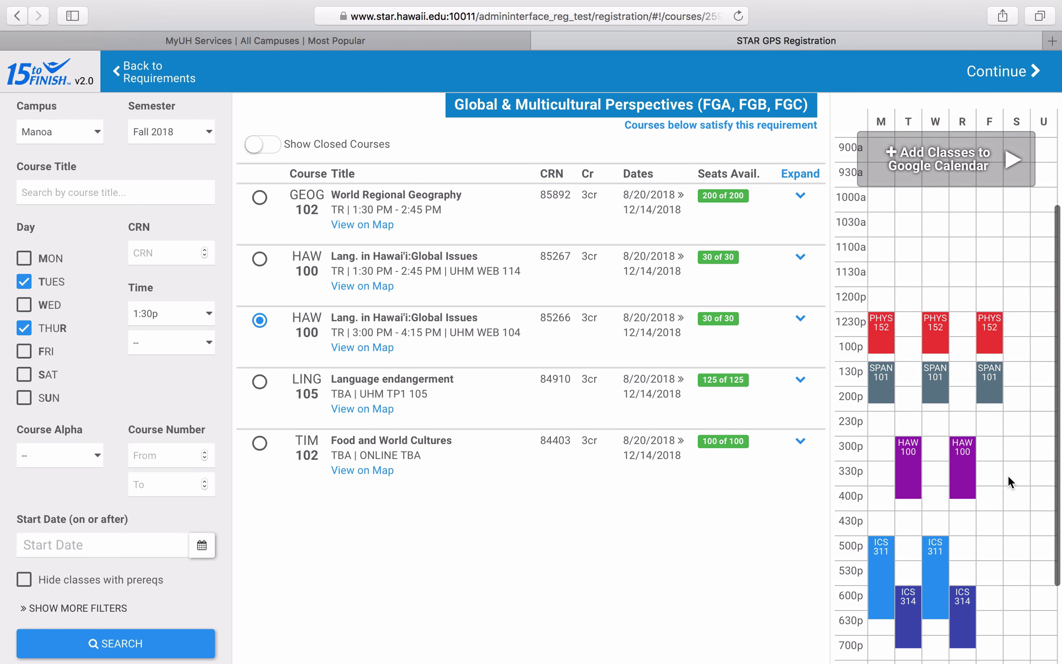
scroll(1008, 475, "up", 5)
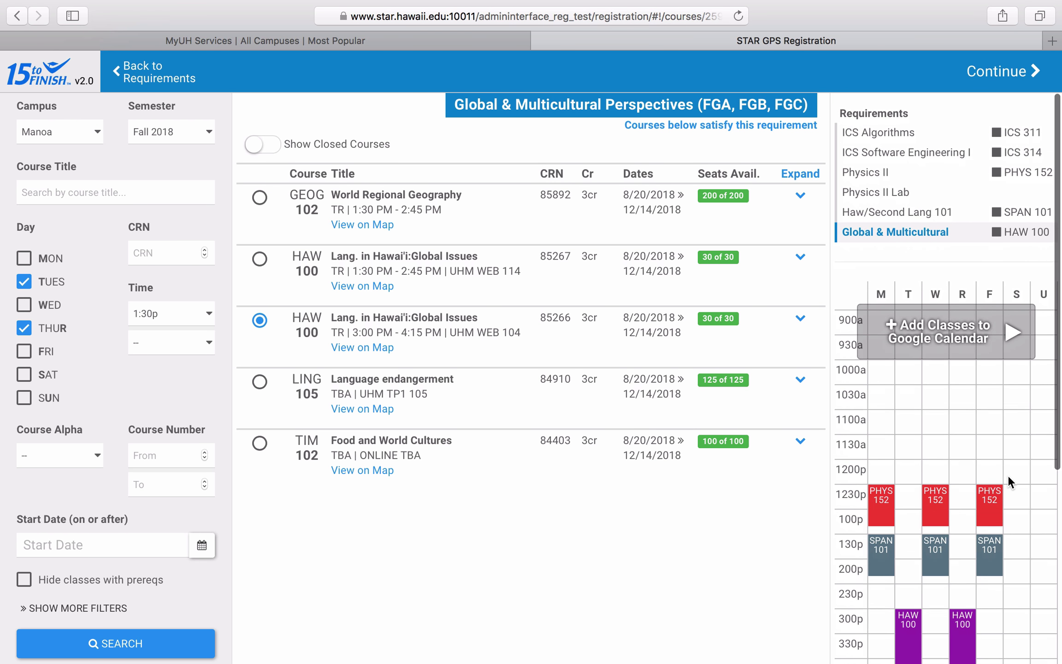
- Choose PHYS 152L CRN 81770 (Tuesday 12:00–2:50 PM) for the Physics II Lab requirement
left_click(899, 184)
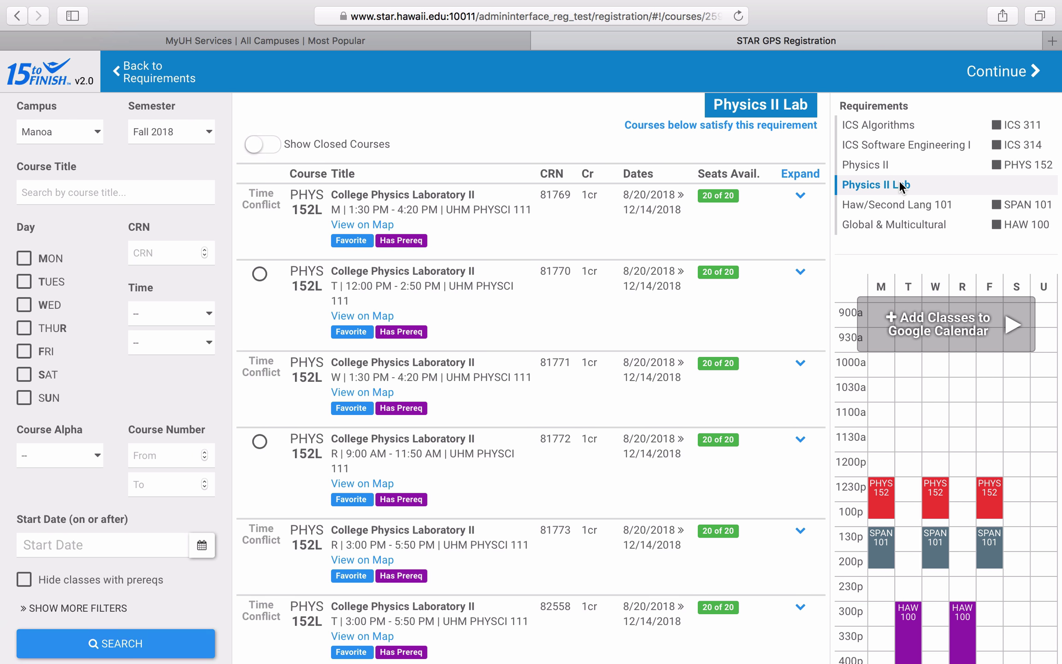
scroll(591, 335, "down", 5)
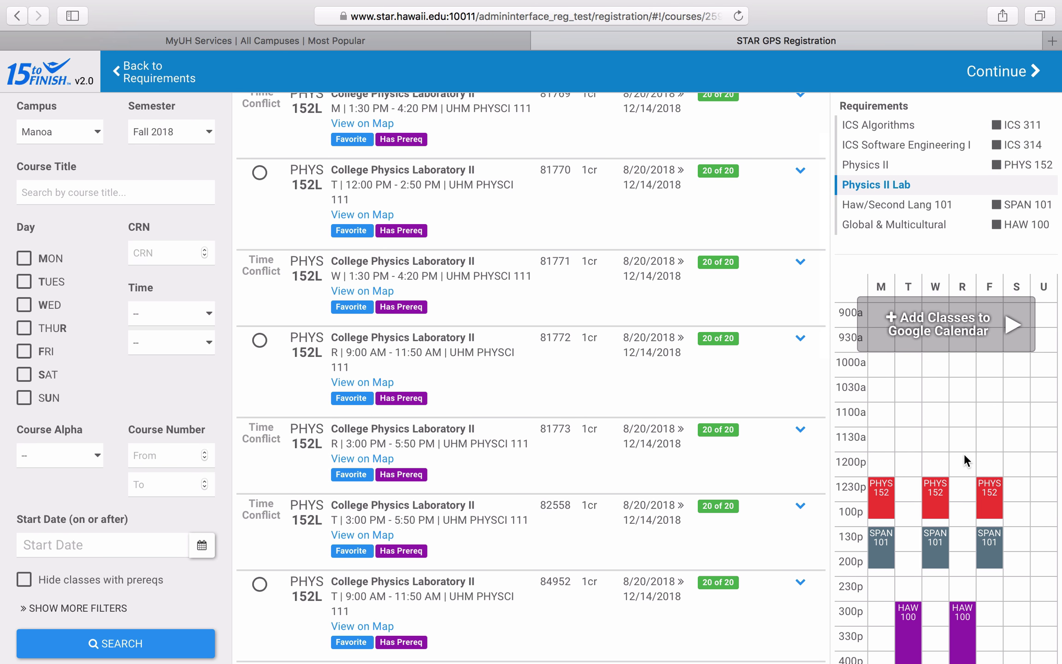
scroll(965, 453, "down", 5)
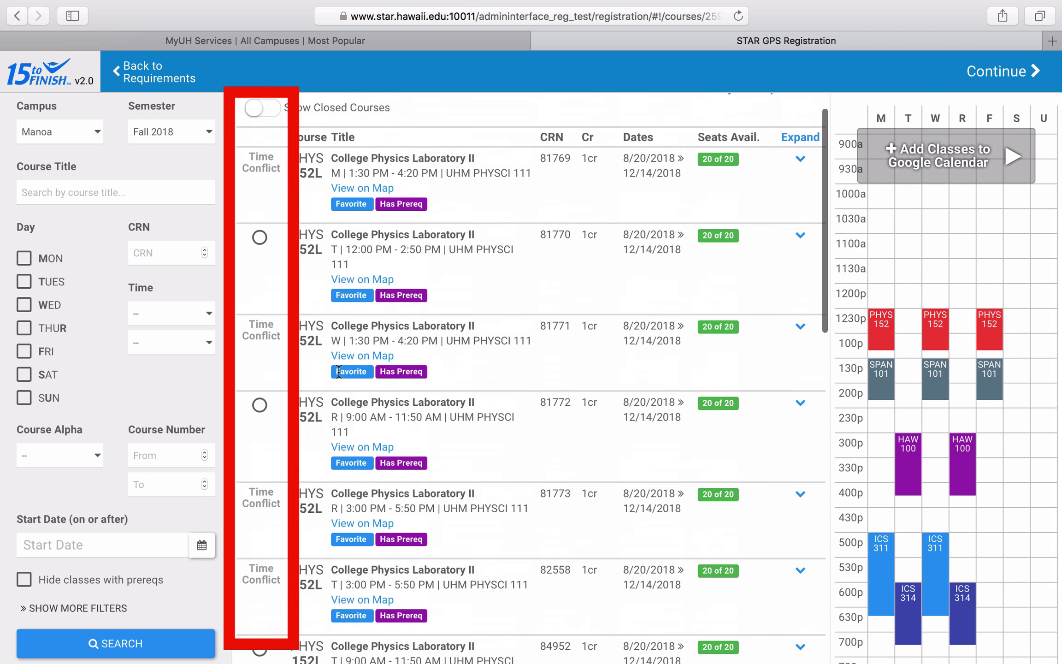
scroll(339, 371, "up", 1)
mouse_move(254, 200)
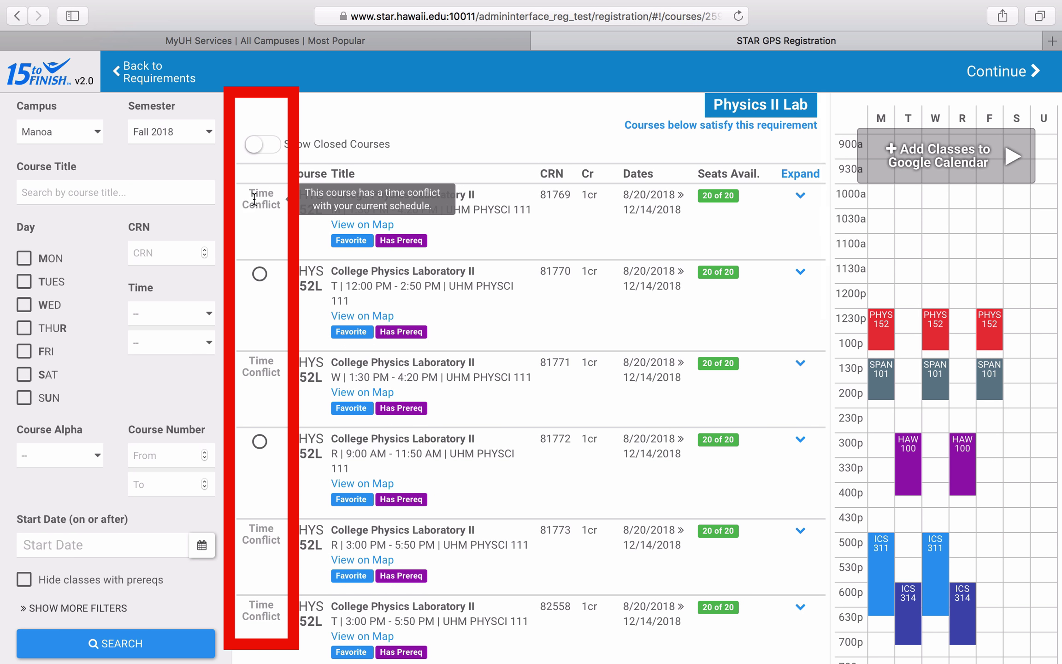
left_click(259, 275)
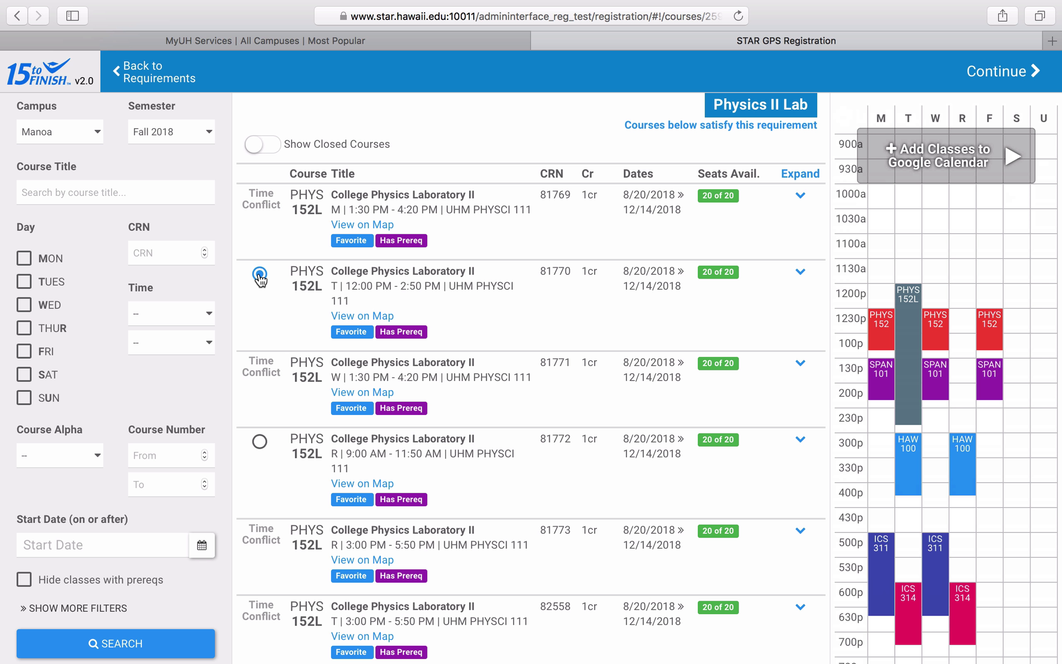
mouse_move(921, 263)
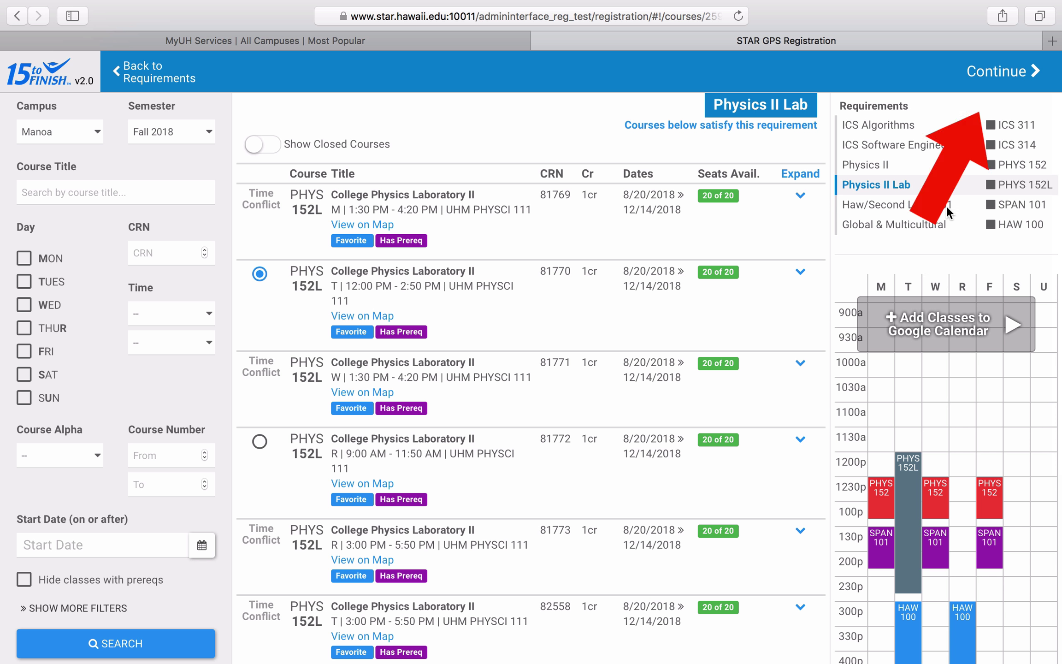
- Continue to the summary of six pending adds and review the VIEW/PAY account details
left_click(1024, 73)
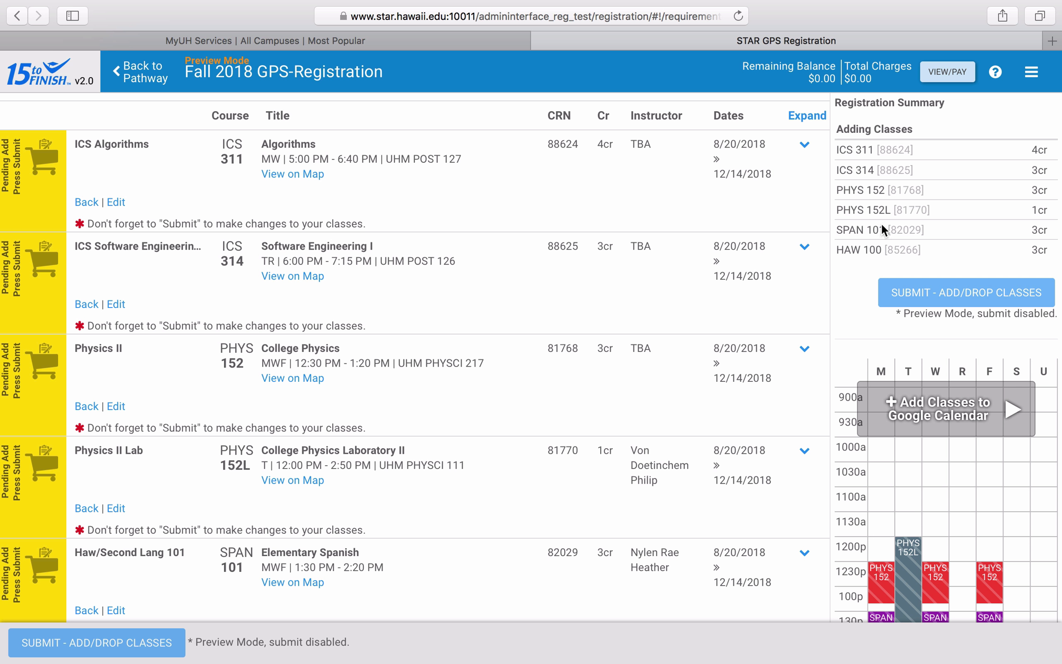
left_click(943, 67)
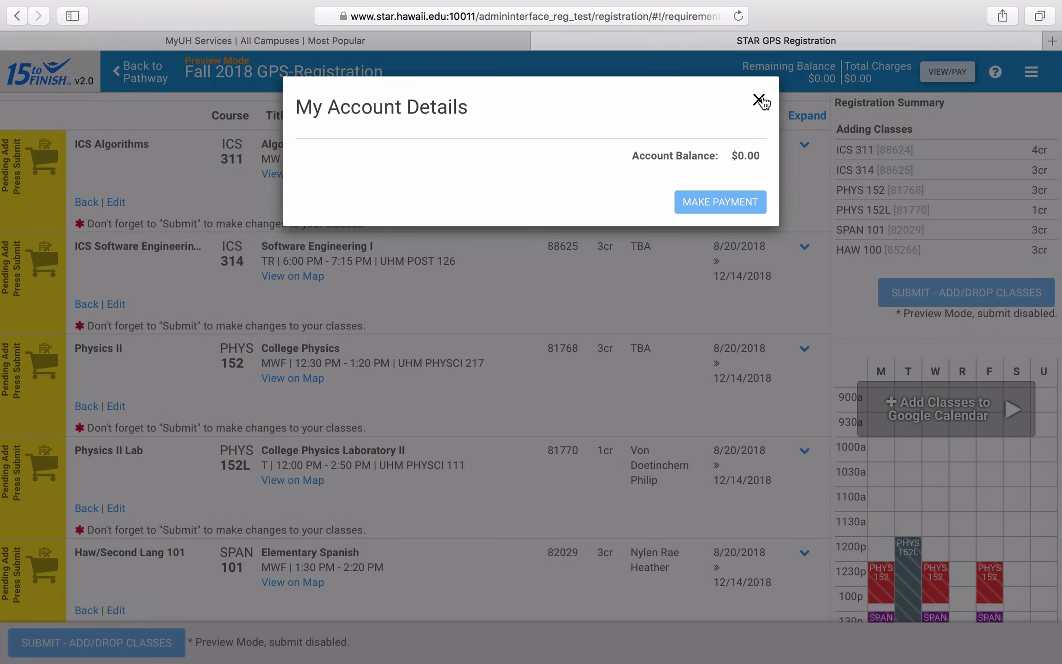
left_click(759, 100)
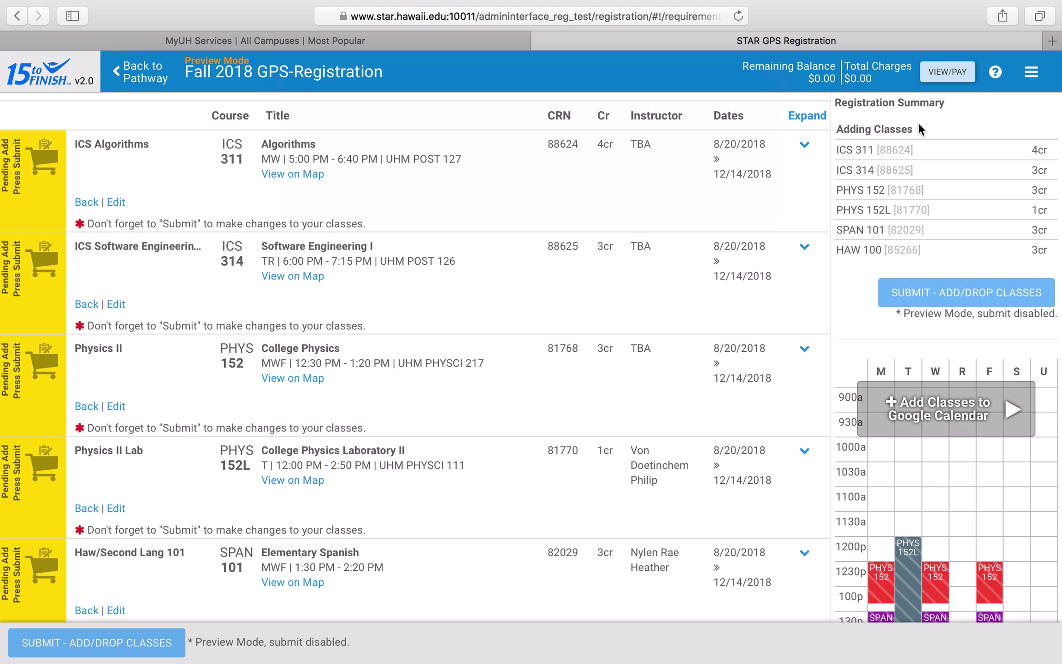
- Exit the registration preview from the top-right menu back to the pathway overview
left_click(1029, 76)
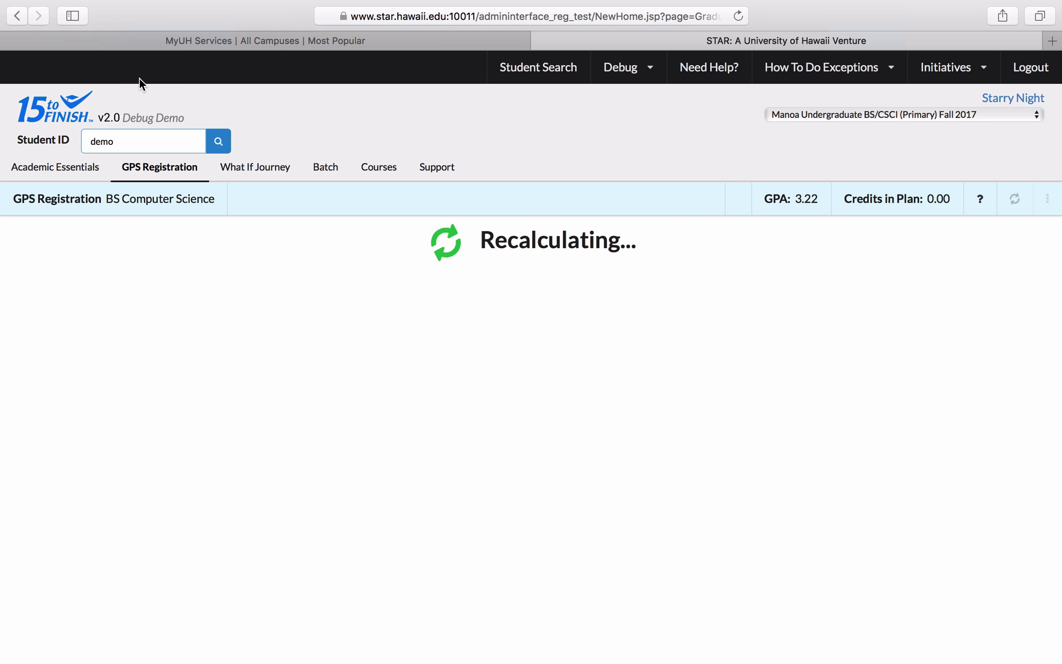
- Scroll down to Summer 2018 and open its Register - Add/Drop Classes page
scroll(546, 414, "down", 1)
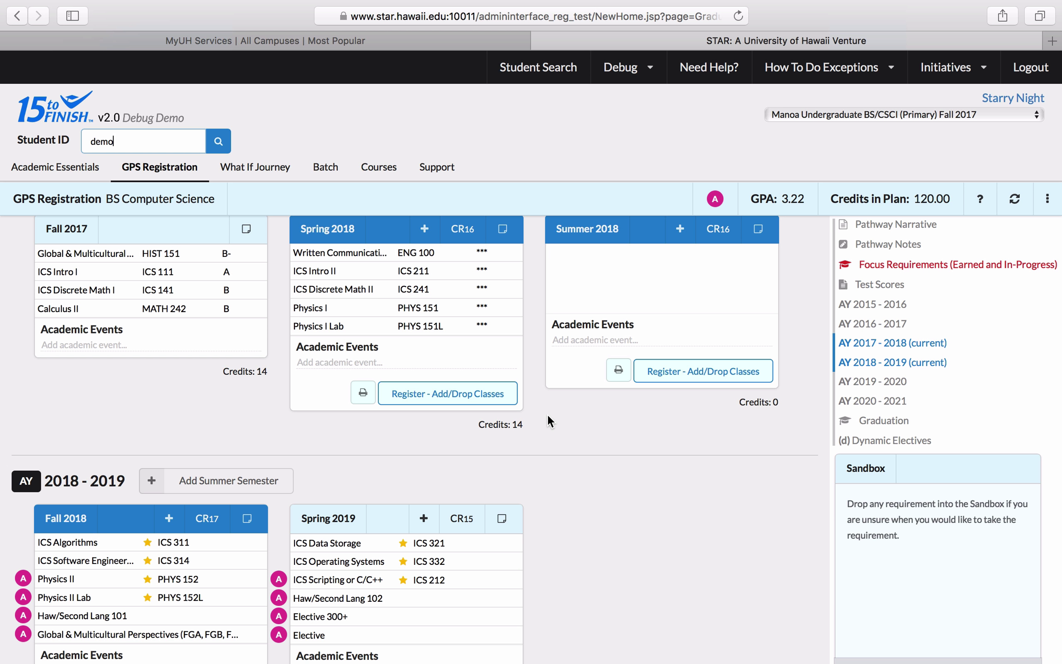
left_click(699, 368)
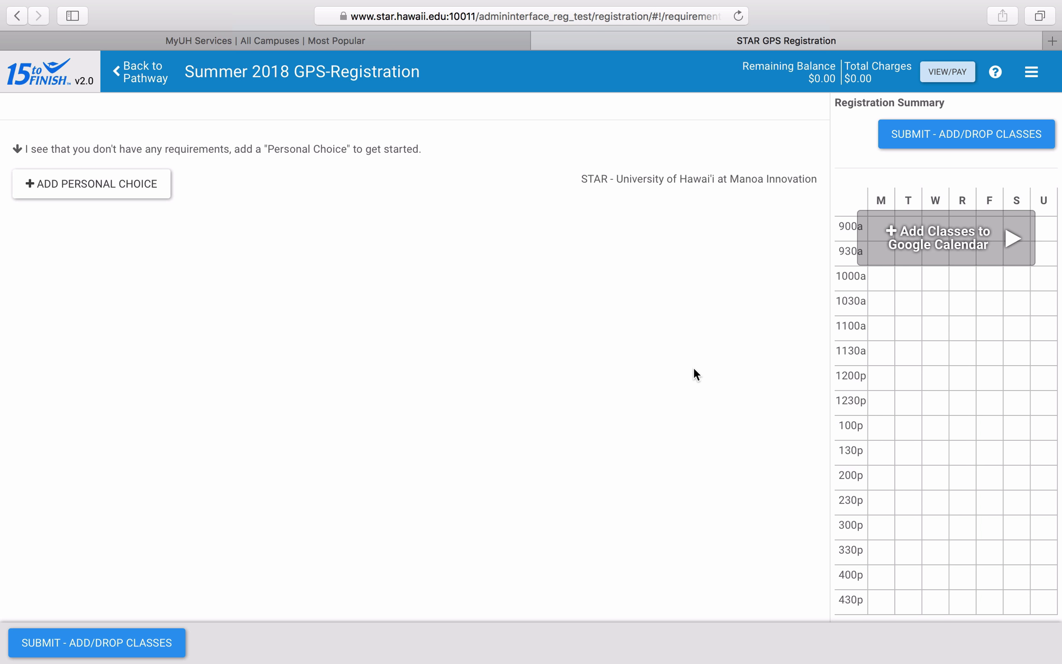
- Add a Personal Choice slot and search courses with Instructor, Location, Instruc Type and Attributes filters shown
left_click(113, 188)
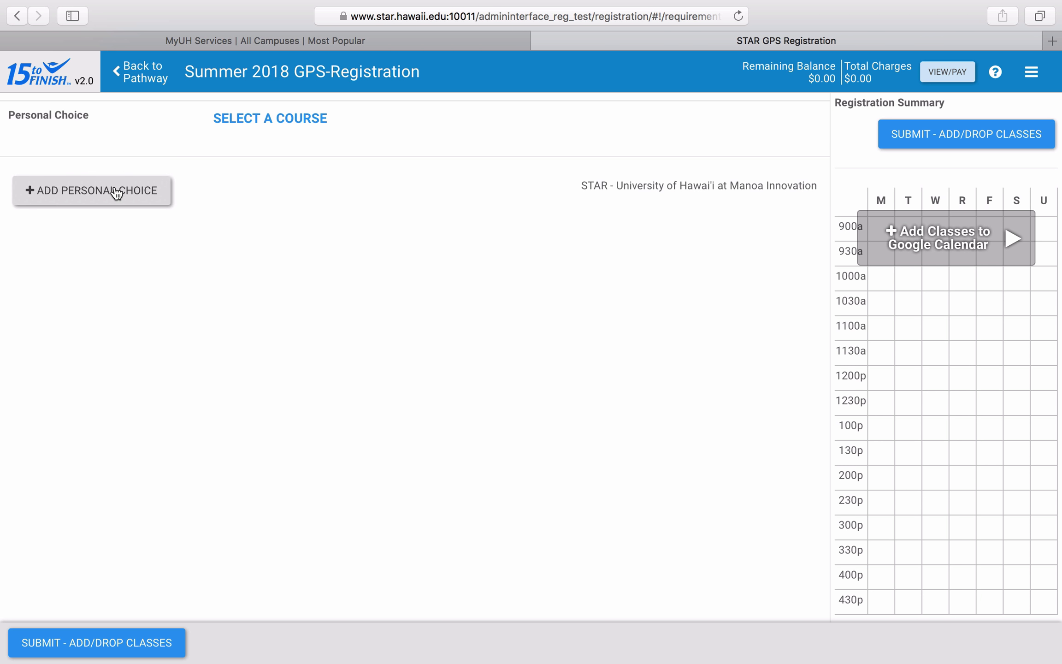
left_click(252, 119)
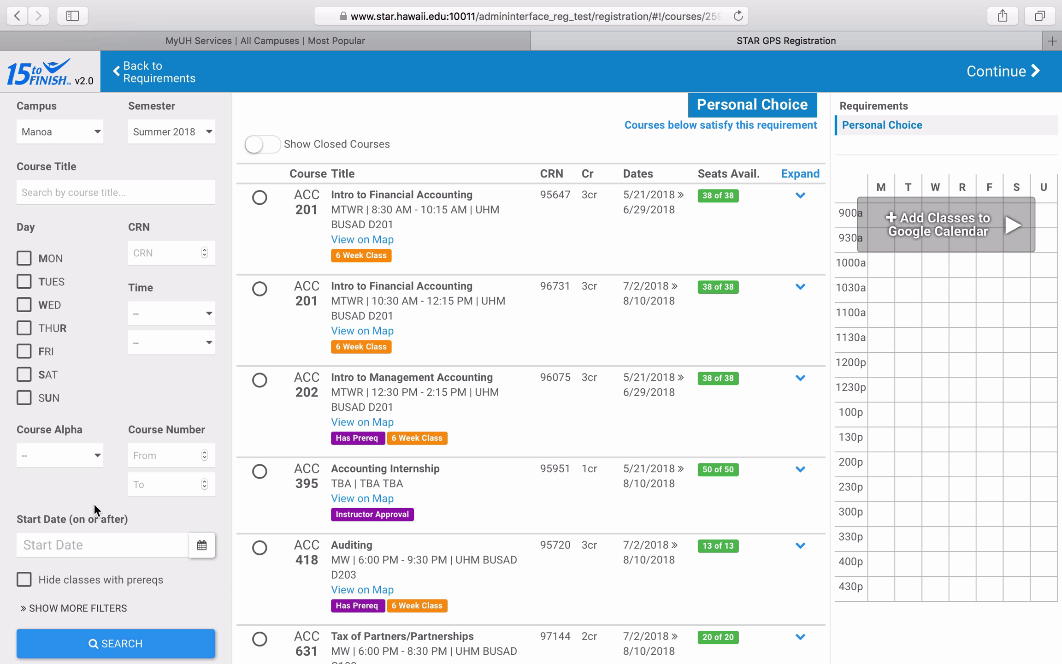
left_click(92, 609)
scroll(93, 620, "down", 5)
scroll(93, 619, "down", 3)
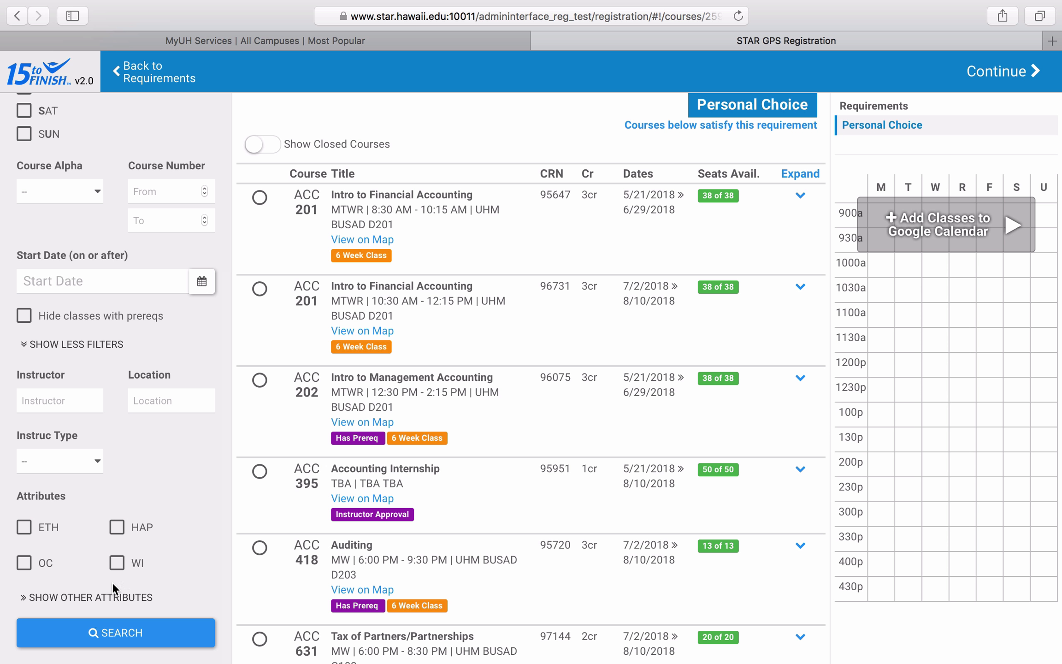
- Limit Summer 2018 course results to HAP and WI classes without prerequisites
left_click(117, 527)
left_click(117, 563)
left_click(136, 639)
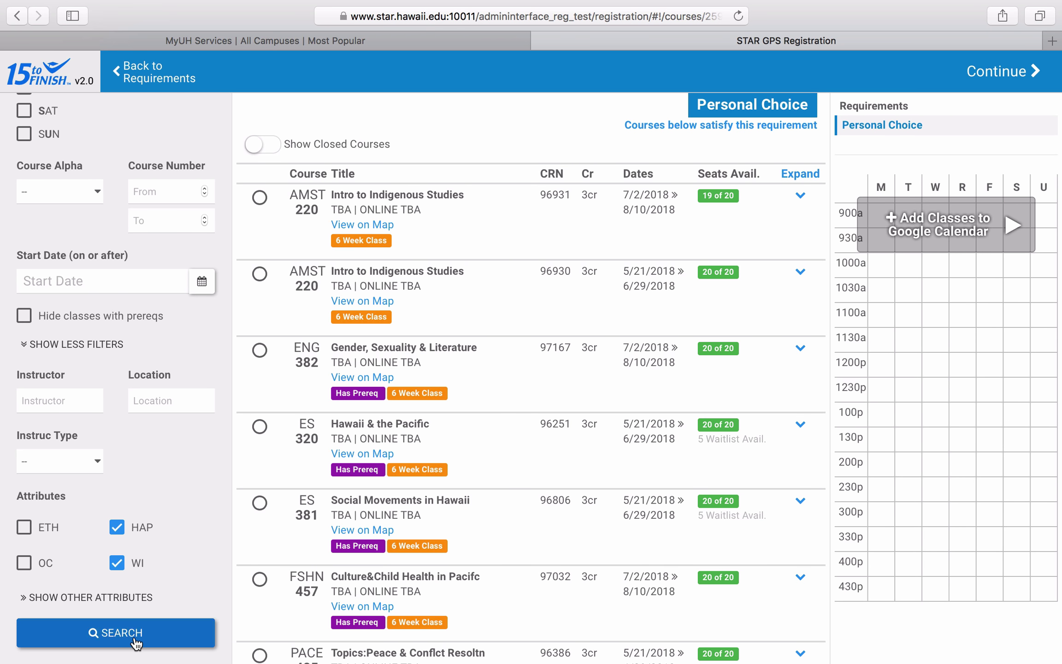
left_click(26, 317)
left_click(155, 623)
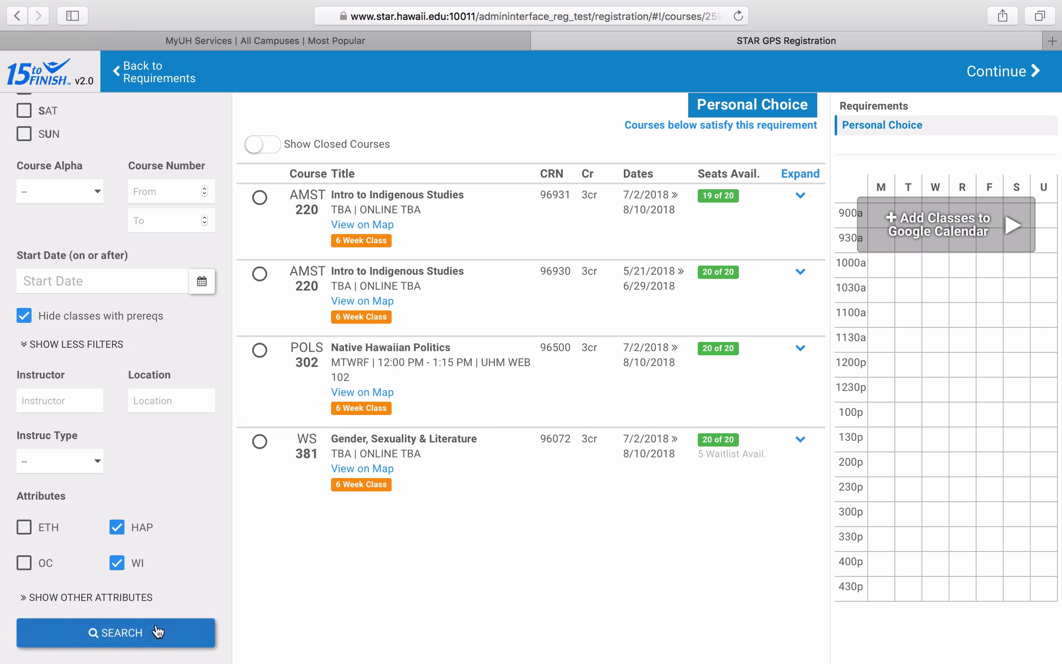
- Restrict results to Distance - Completely Online and select AMST 220, CRN 96931
left_click(76, 462)
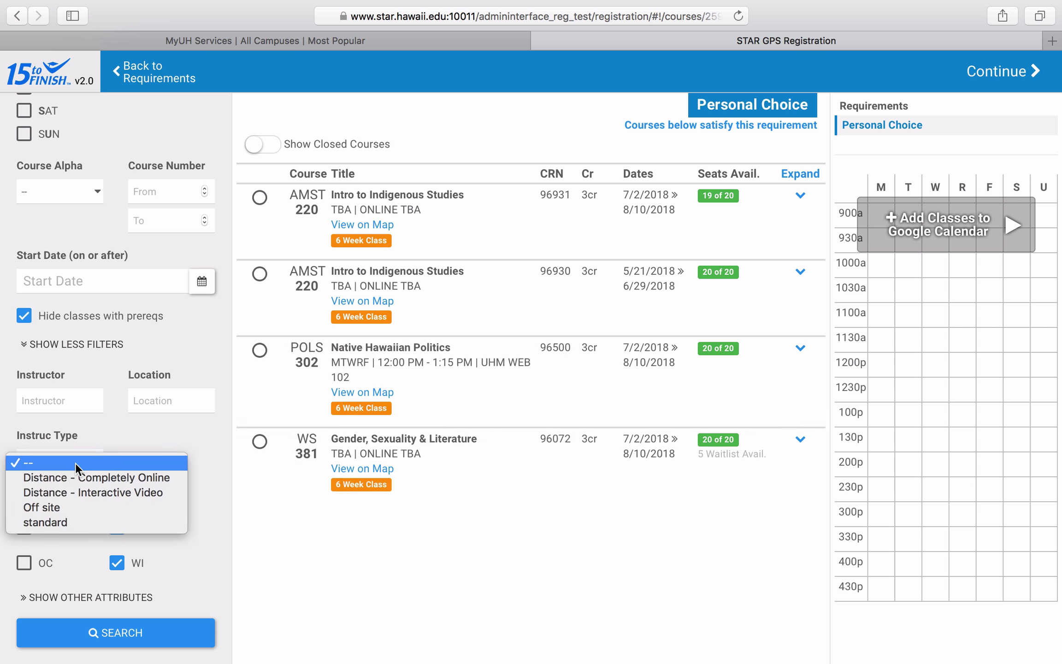
left_click(93, 479)
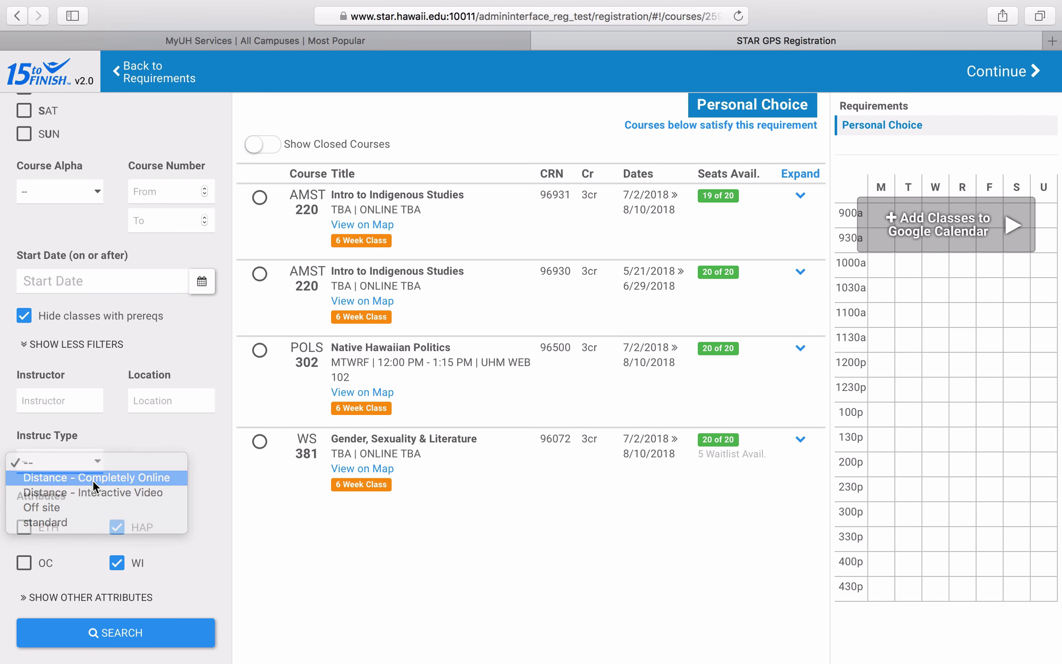
left_click(146, 622)
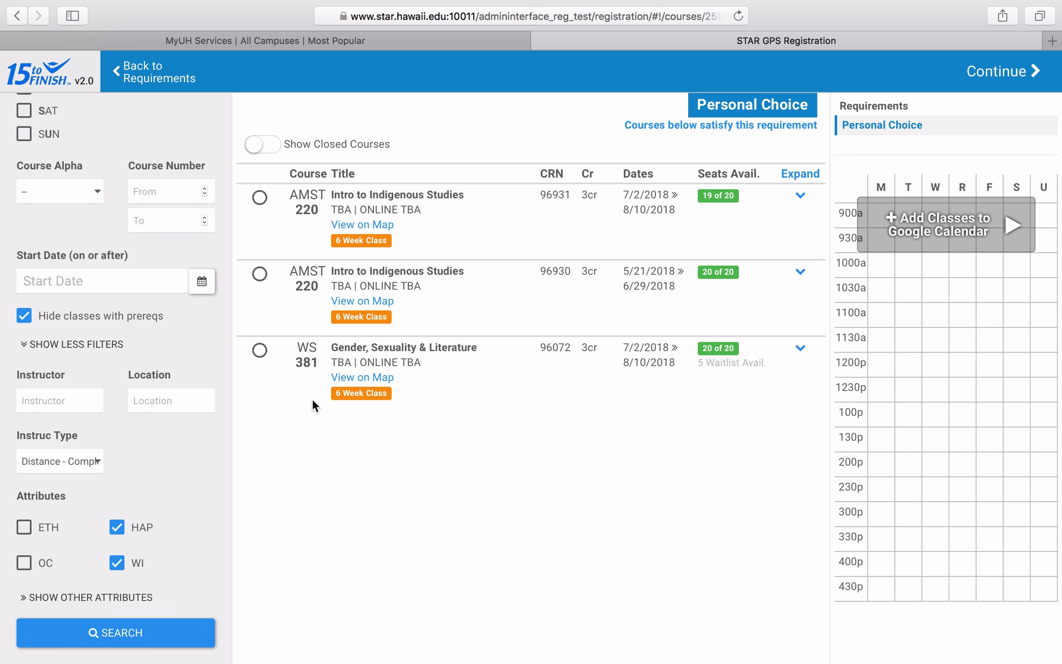
left_click(260, 199)
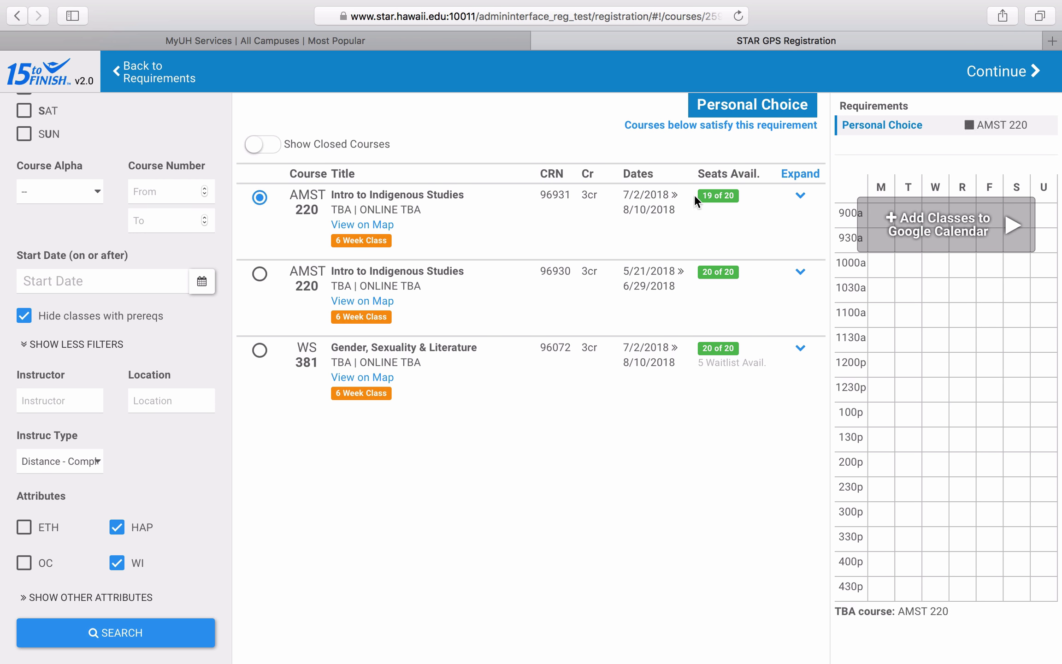
- Keep AMST 220 pending and start a course search for a second Personal Choice slot
left_click(1001, 74)
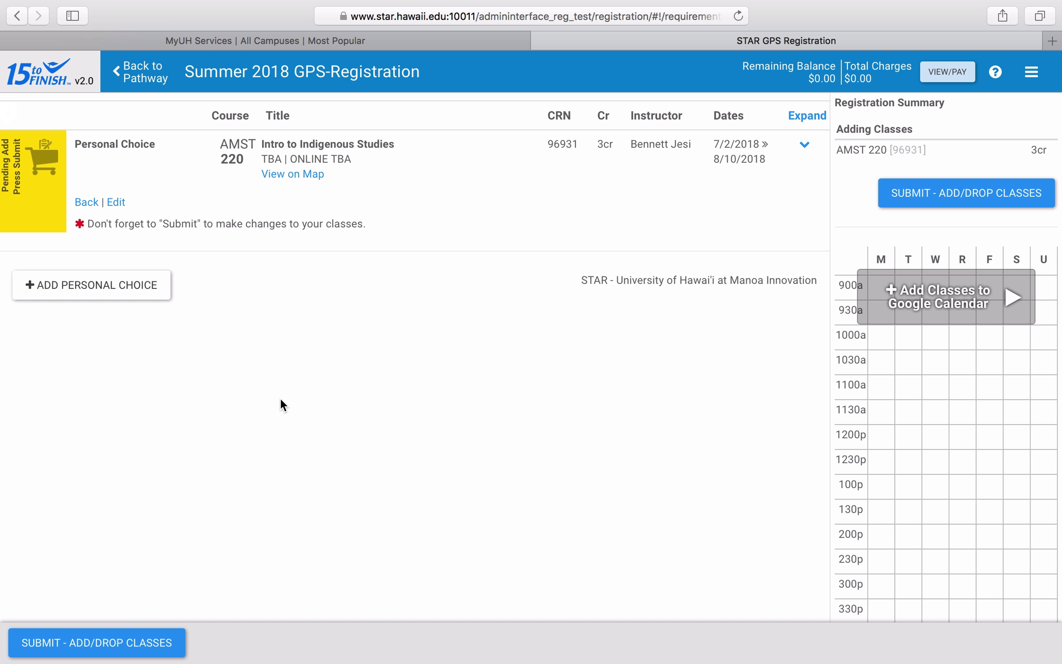
left_click(138, 290)
left_click(262, 252)
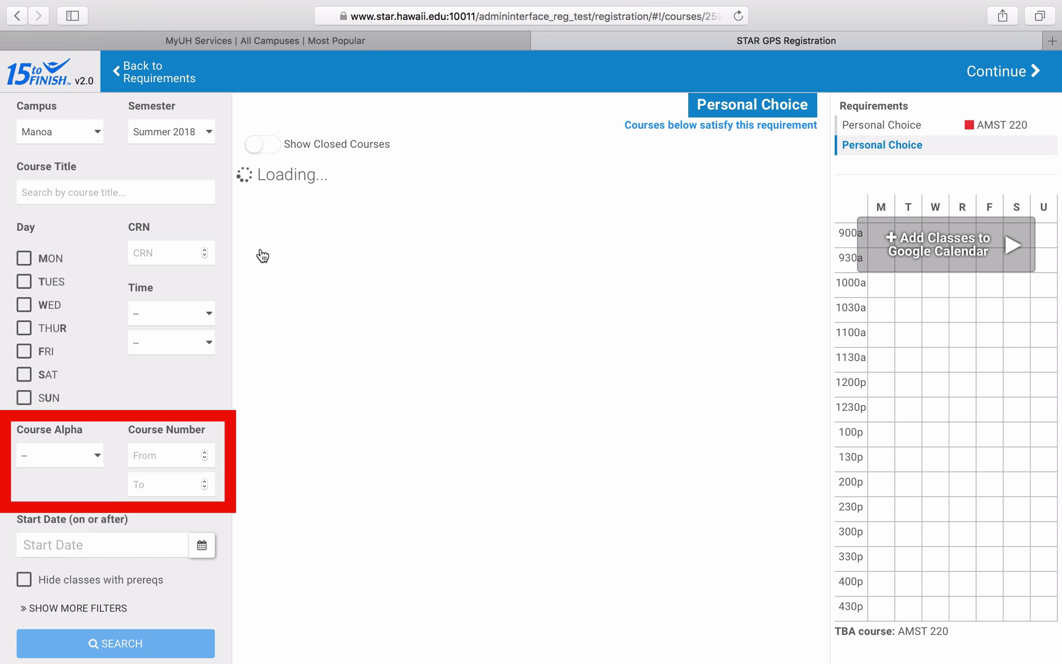
- Search for MATH courses numbered 140 to 140
left_click(44, 456)
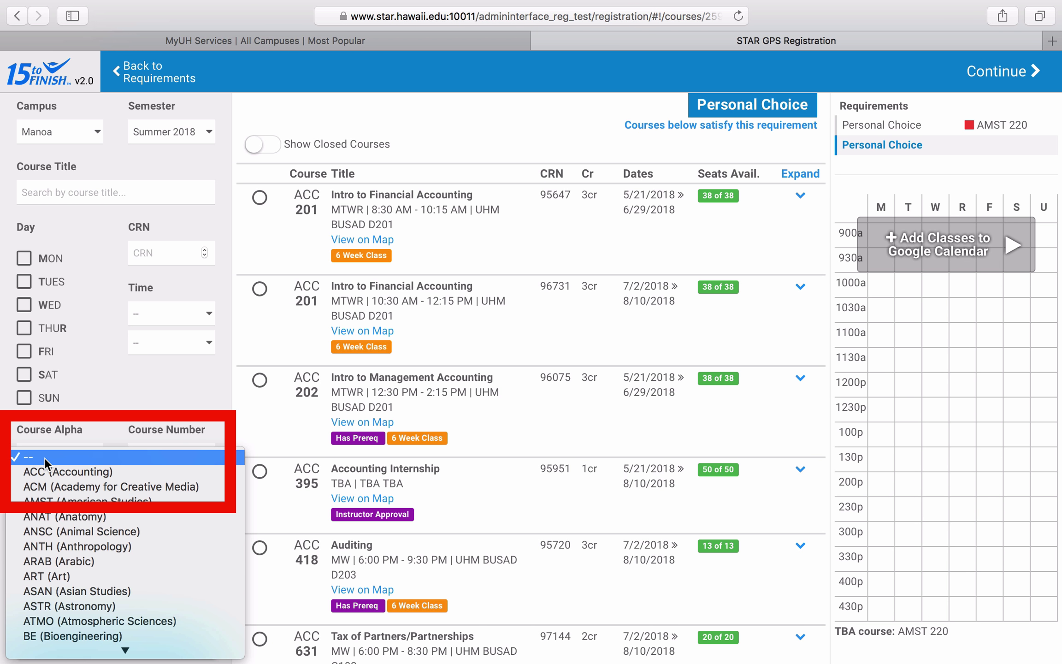
type("math")
key("Return")
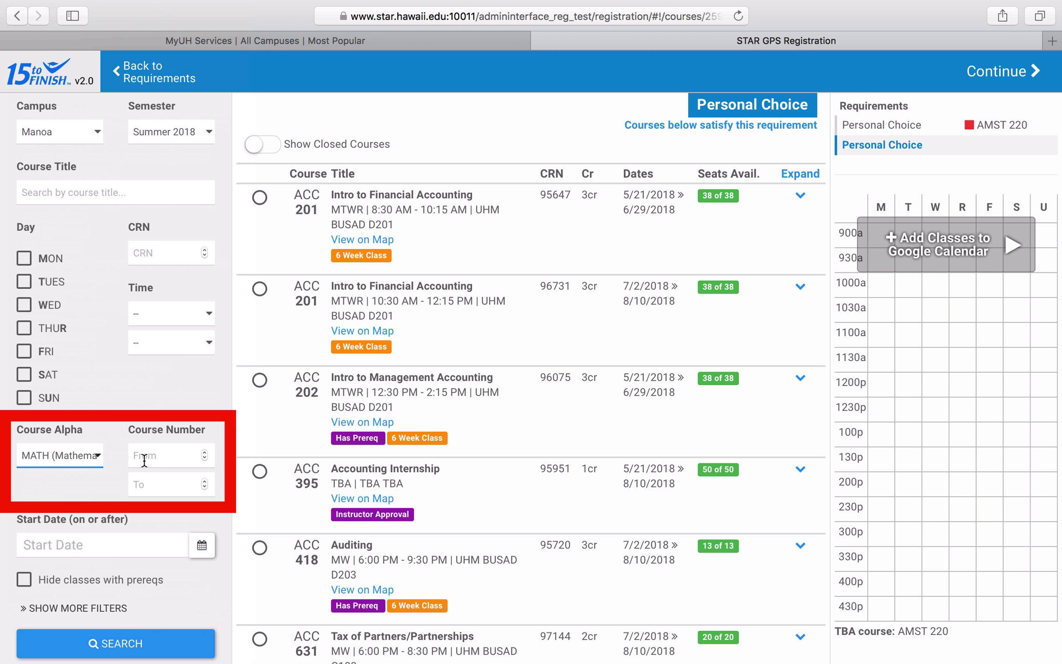
left_click(149, 455)
type("140")
key("Tab")
type("140")
key("Return")
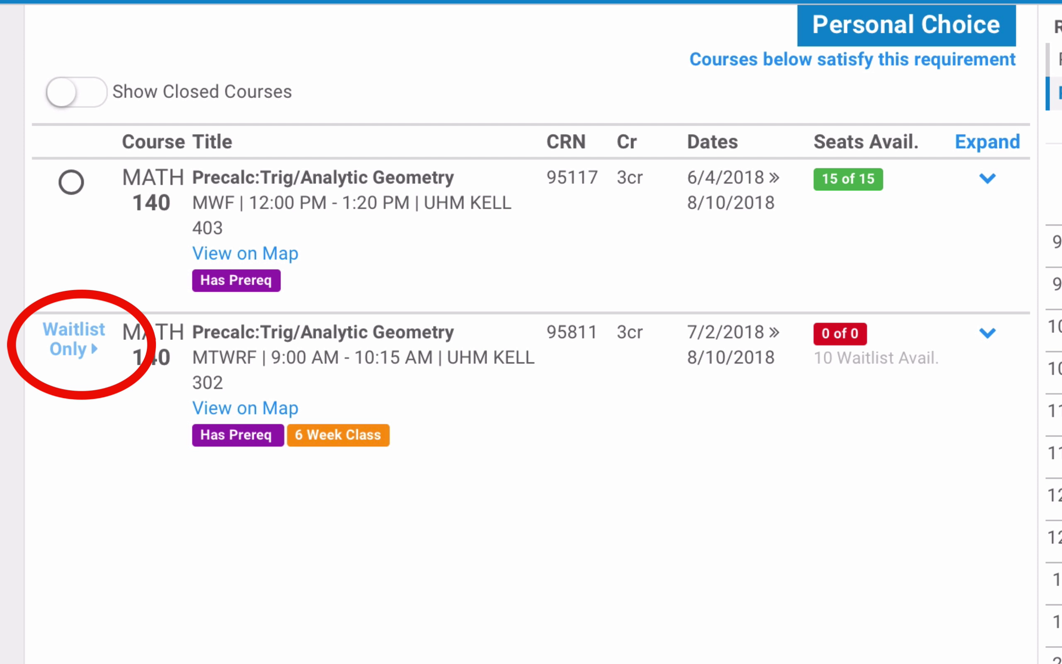
- Try waitlisting full MATH 140 section CRN 95811, then choose open section CRN 95117 instead
left_click(82, 350)
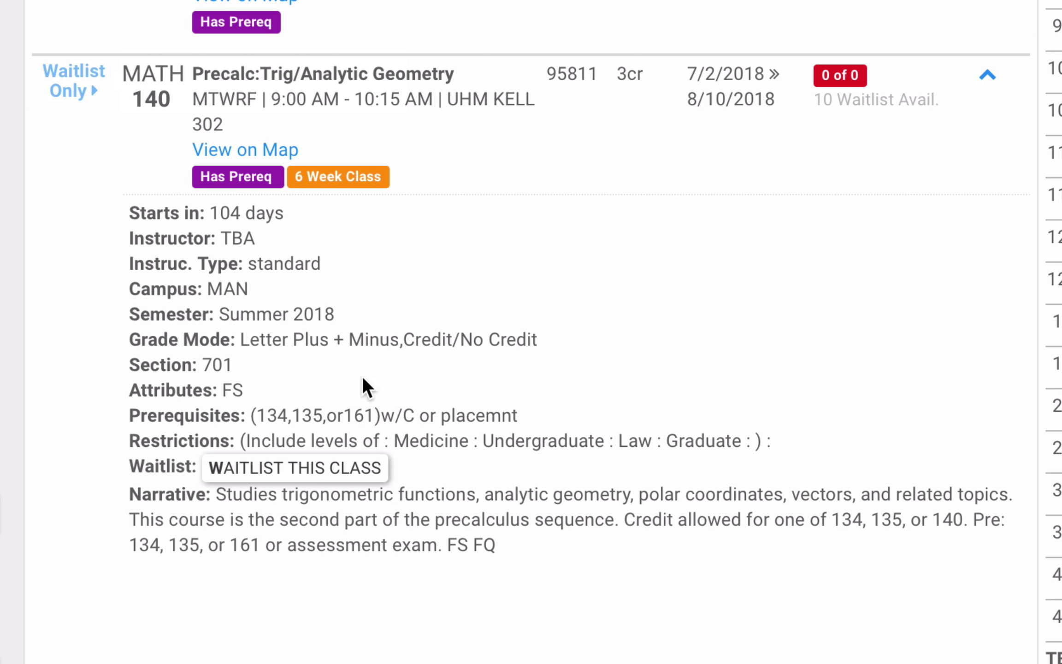
left_click(343, 467)
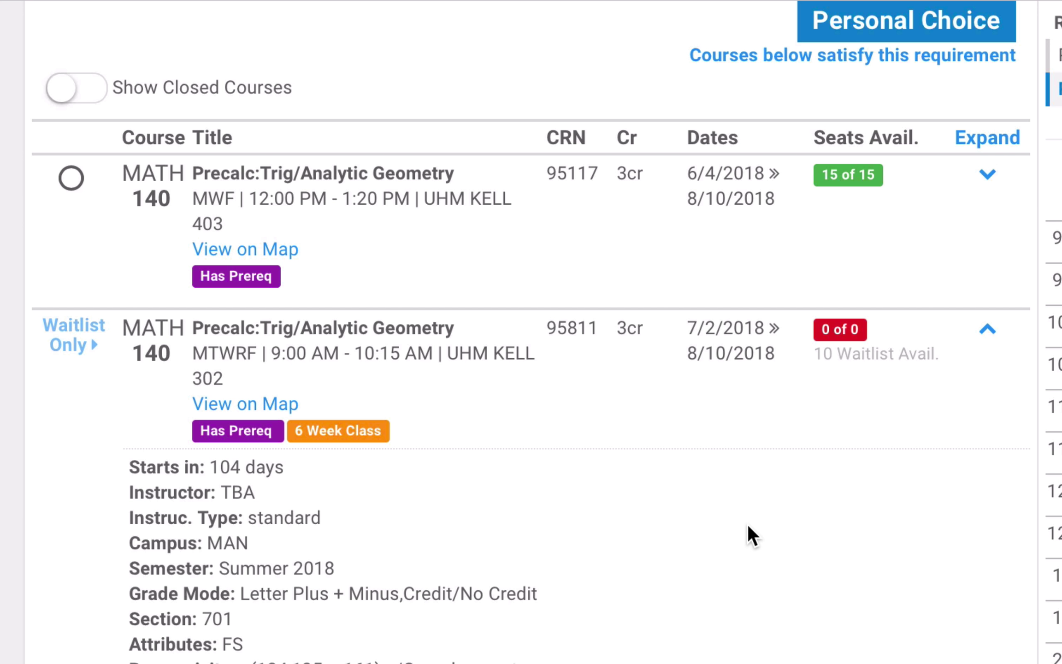
left_click(71, 178)
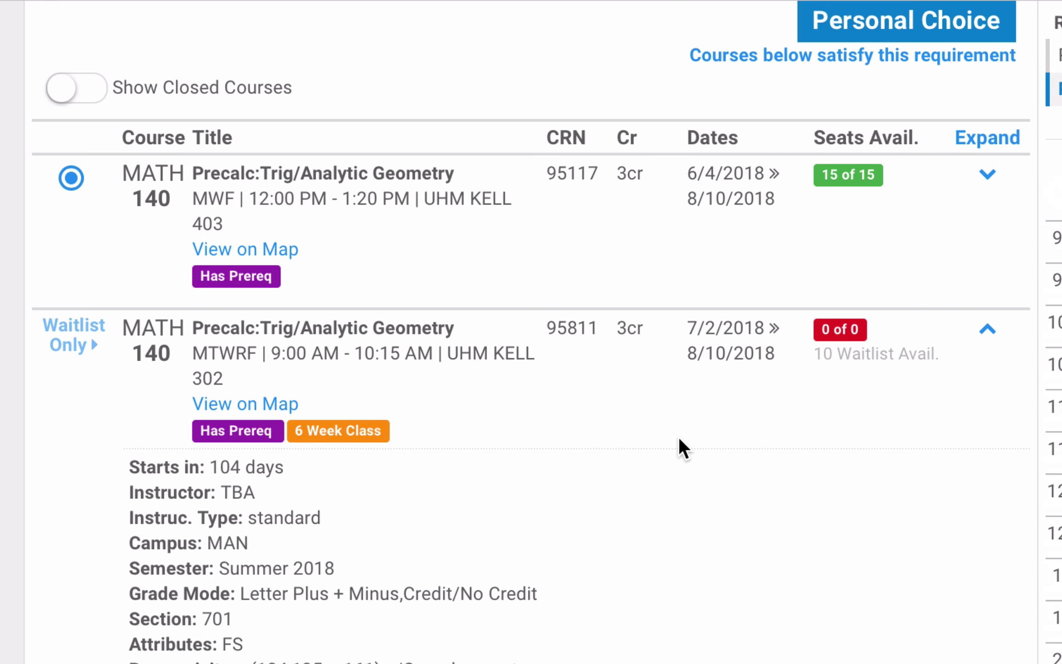